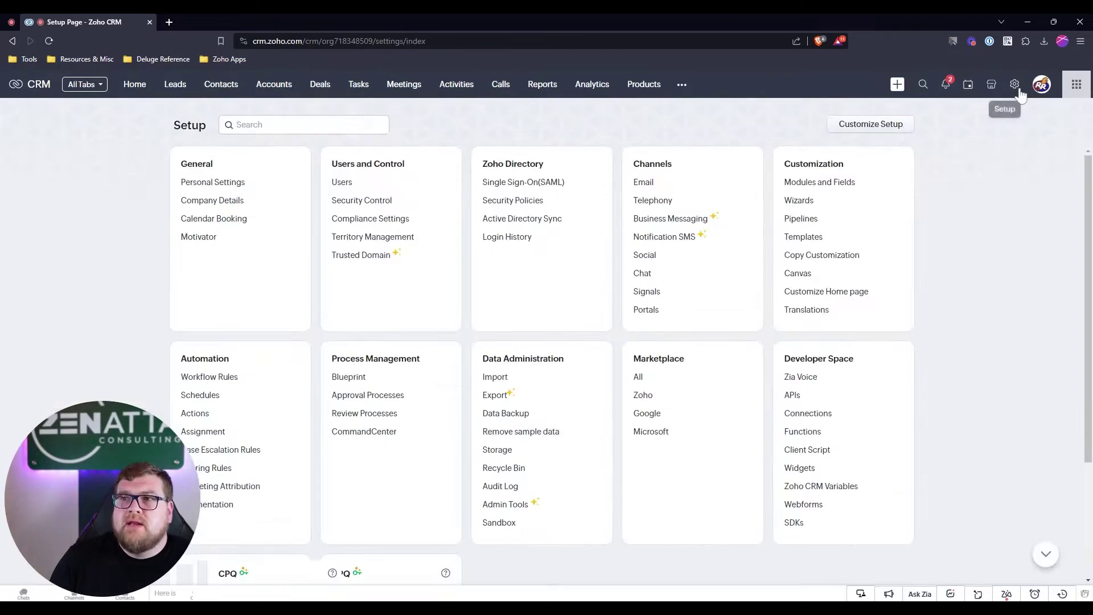
Step: Open the Leads Standard layout editor from Setup
click(819, 182)
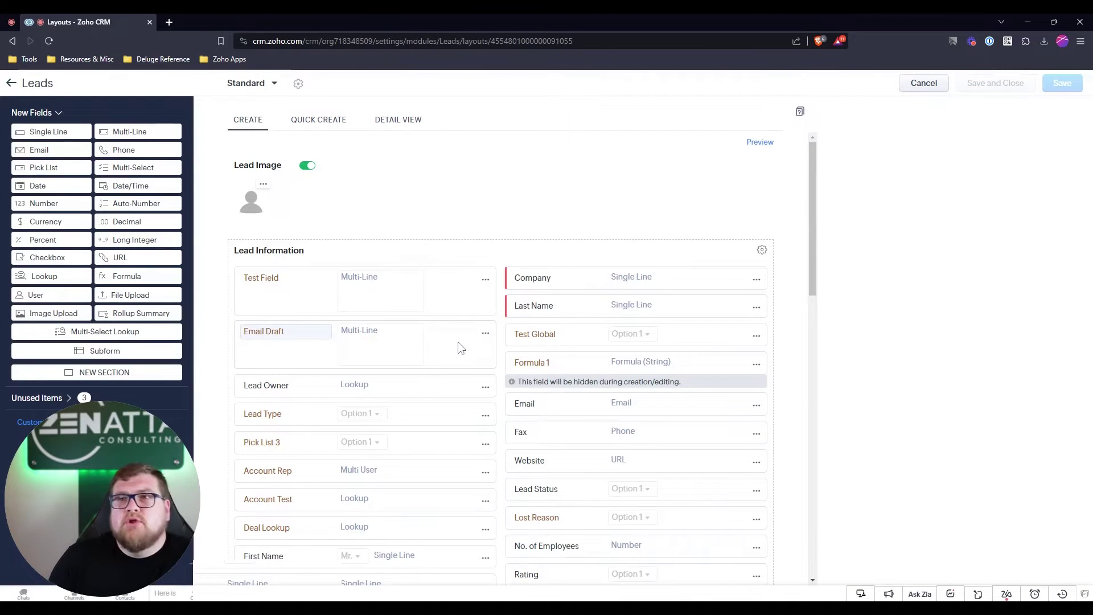
Step: Add a new Long Integer 1 field to the Leads layout and edit its properties
scroll(421, 307, down, 4)
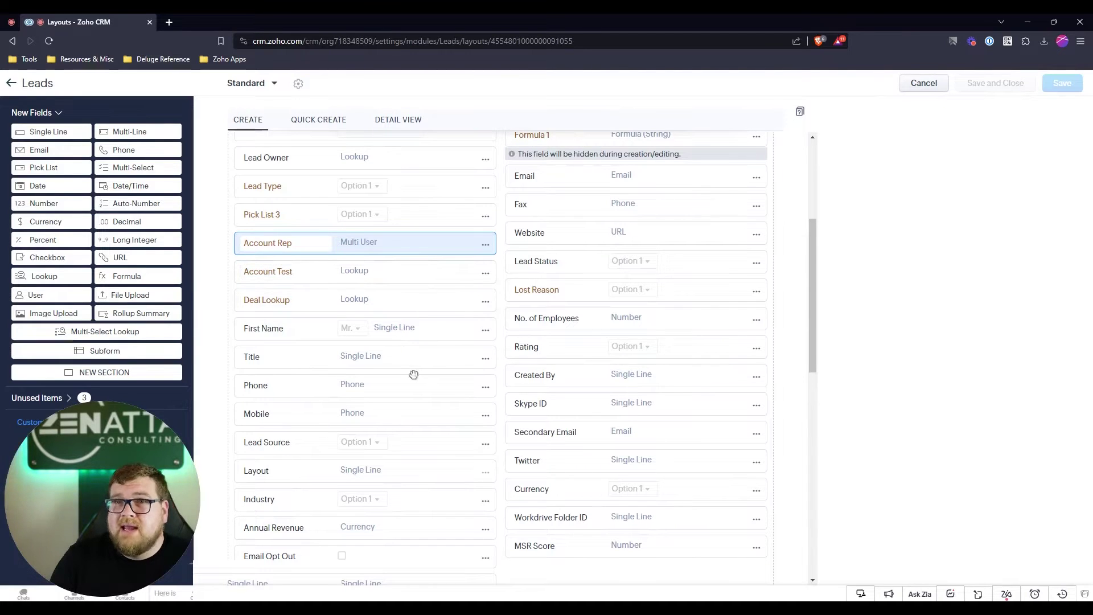
drag(45, 223, 222, 280)
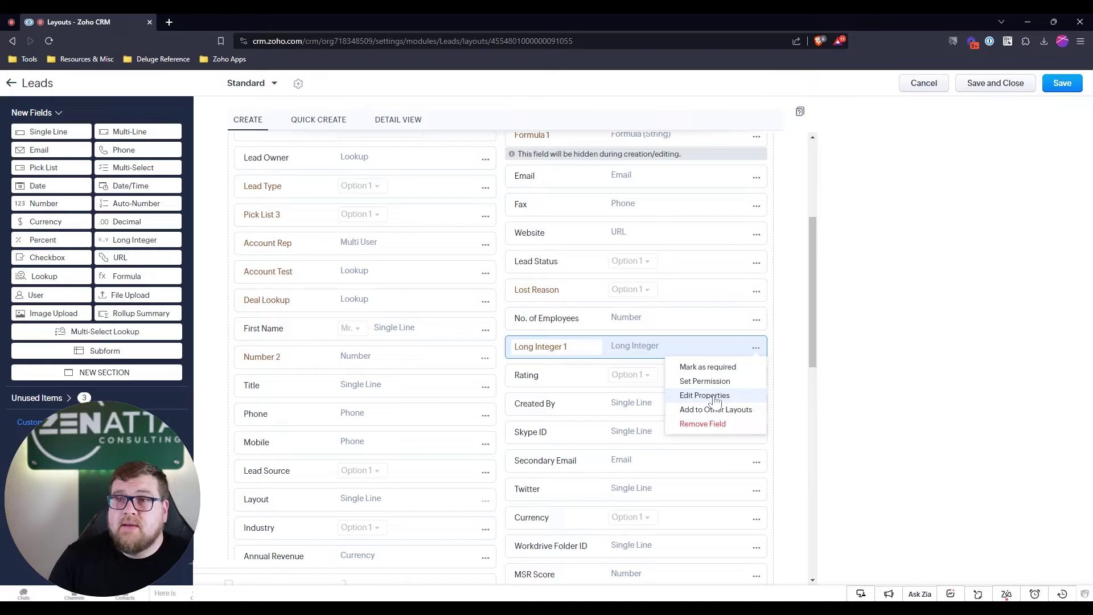
click(716, 400)
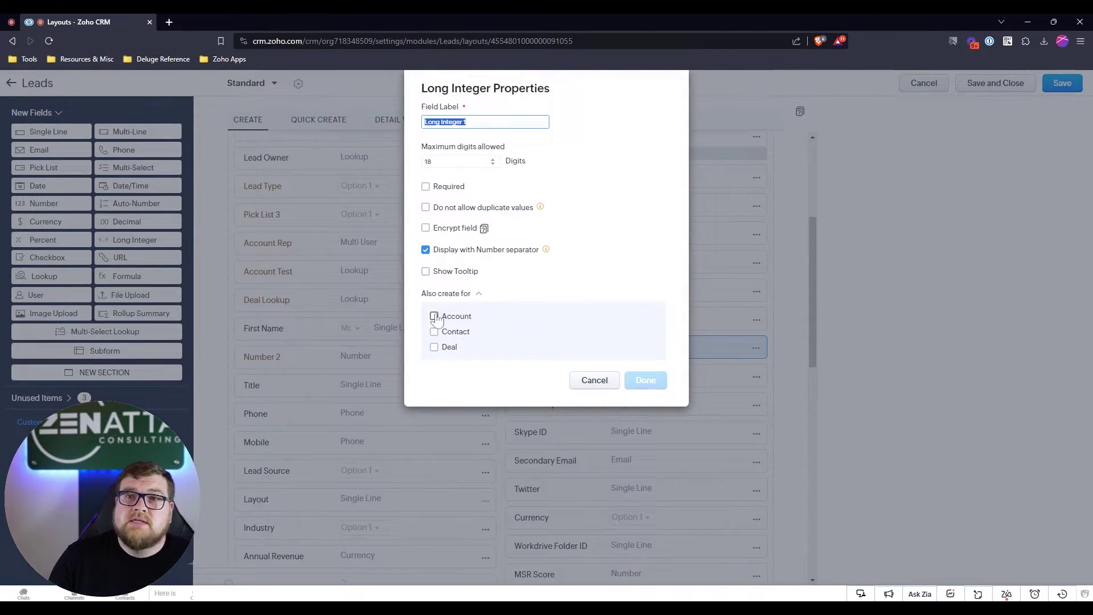
Step: Also create Long Integer 1 for Deals in the Inventory and Standard layouts
click(435, 347)
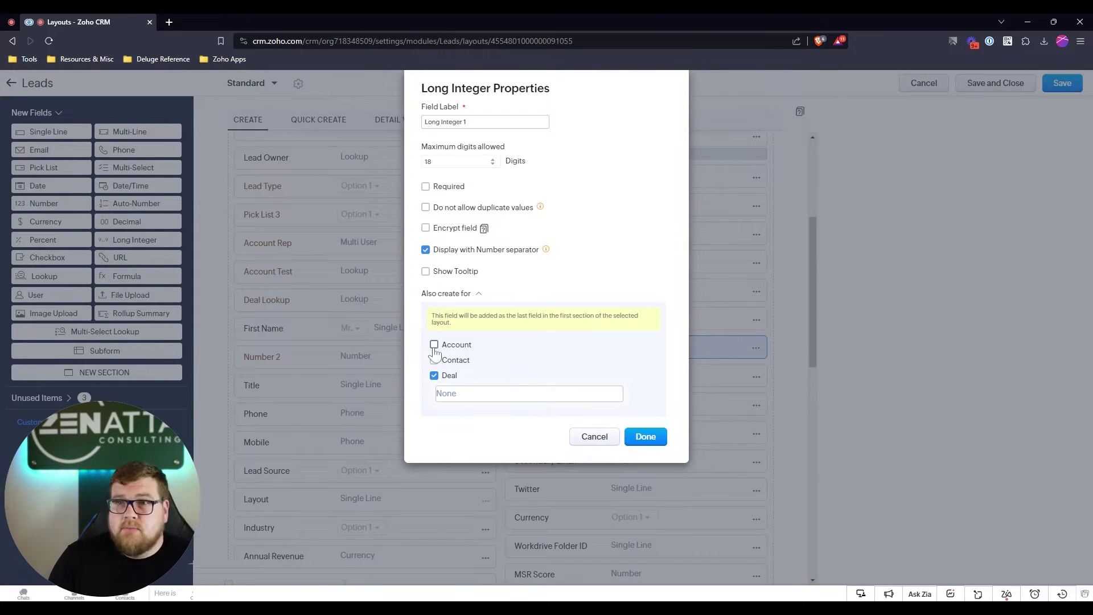
click(455, 394)
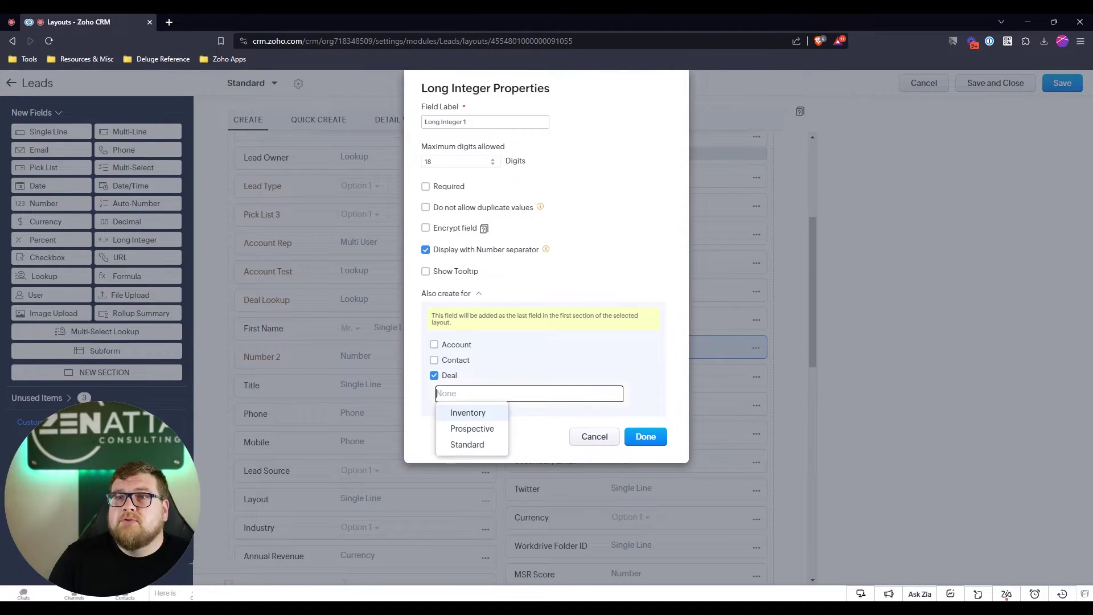
click(478, 414)
click(468, 430)
click(526, 366)
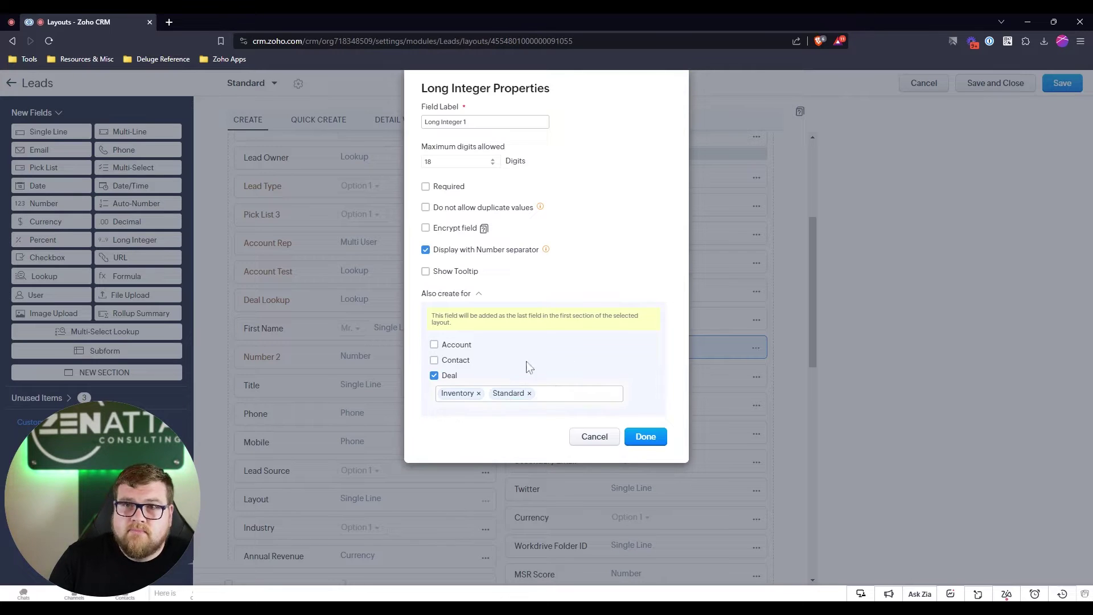
Step: Also create it for Accounts, confirm, then leave the layout editor without saving
click(435, 345)
click(645, 436)
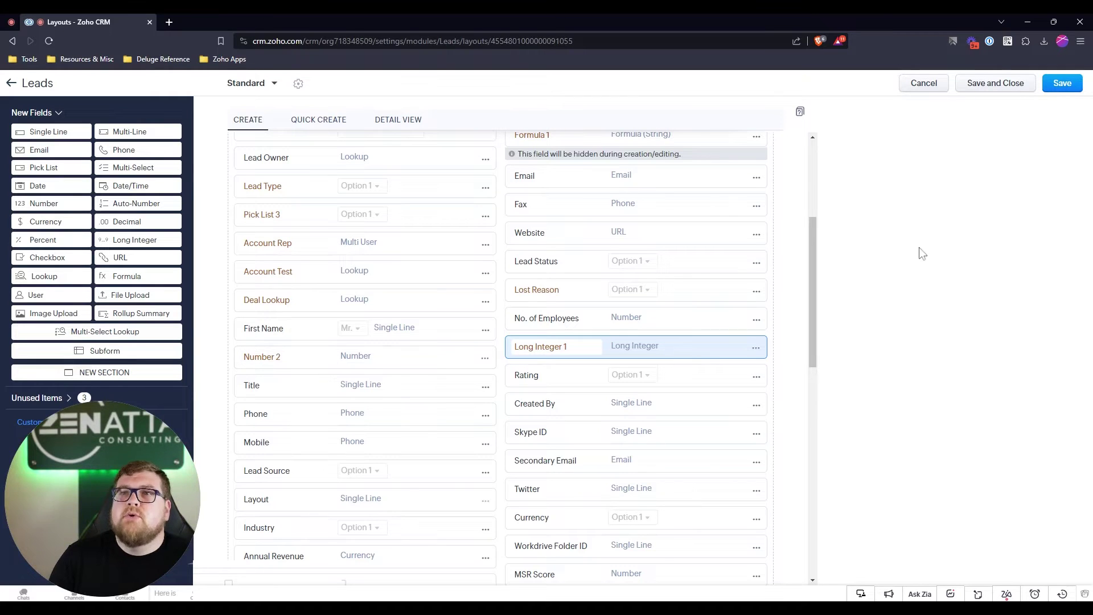
click(930, 86)
click(550, 374)
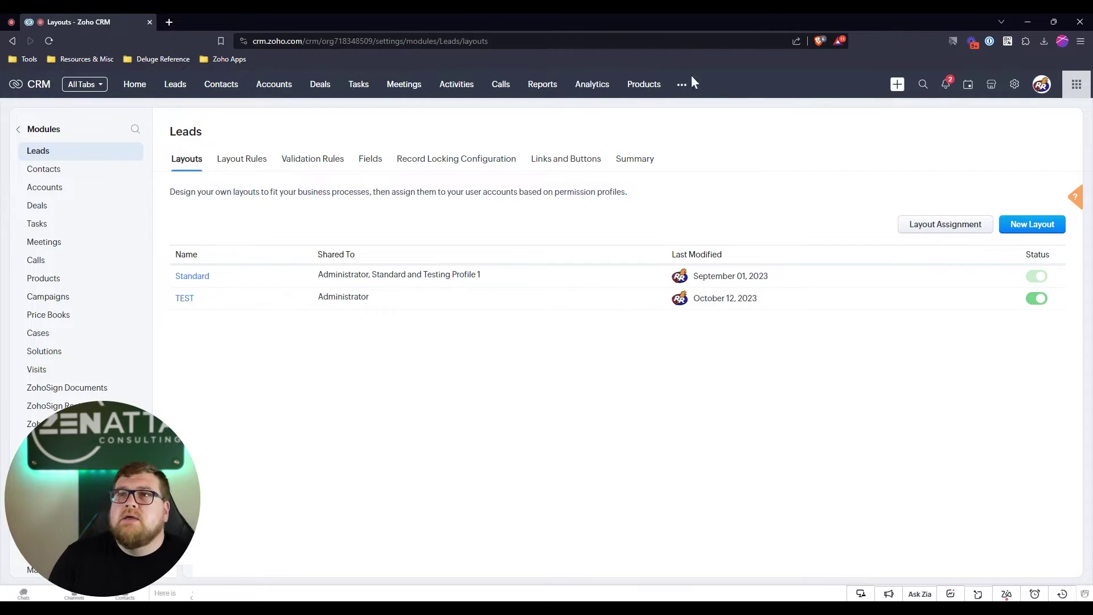
Step: Create a new report with Leads as the primary module, skipping related modules
click(538, 91)
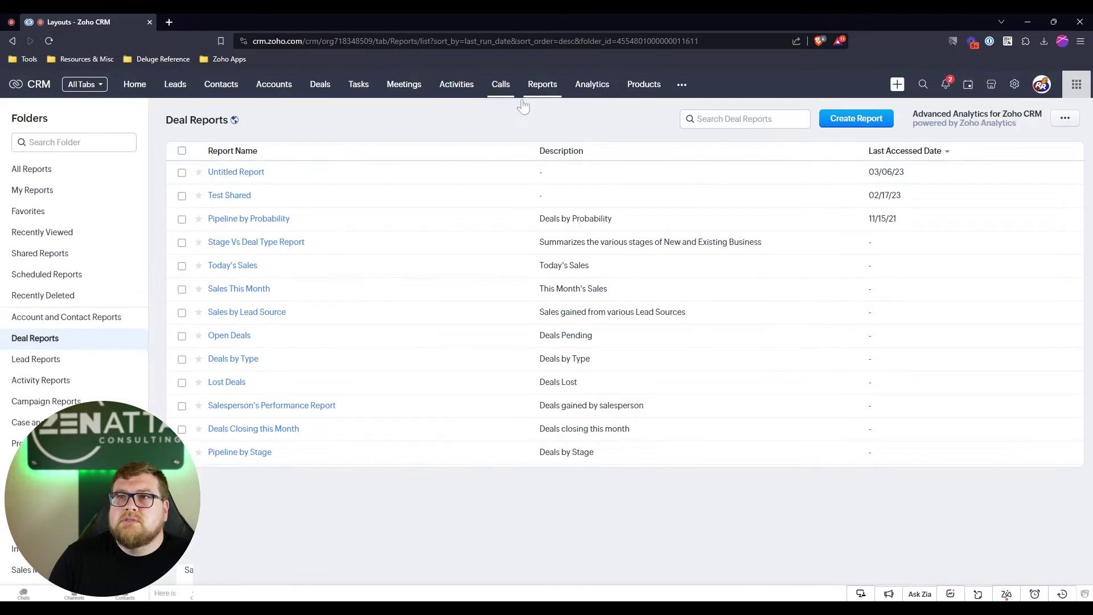
click(850, 128)
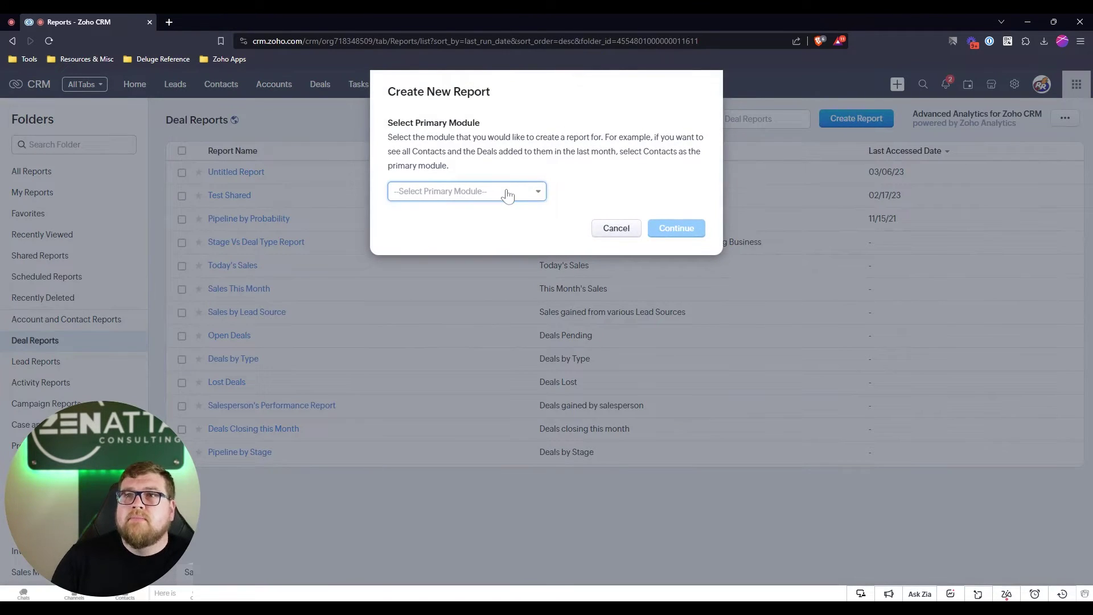
click(507, 193)
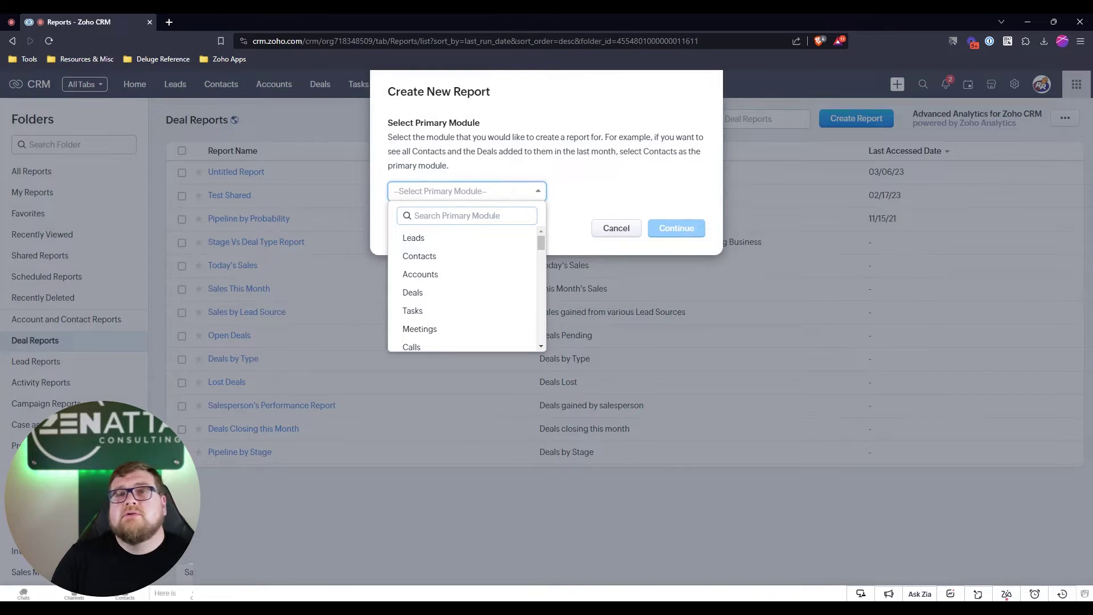
click(431, 239)
click(664, 228)
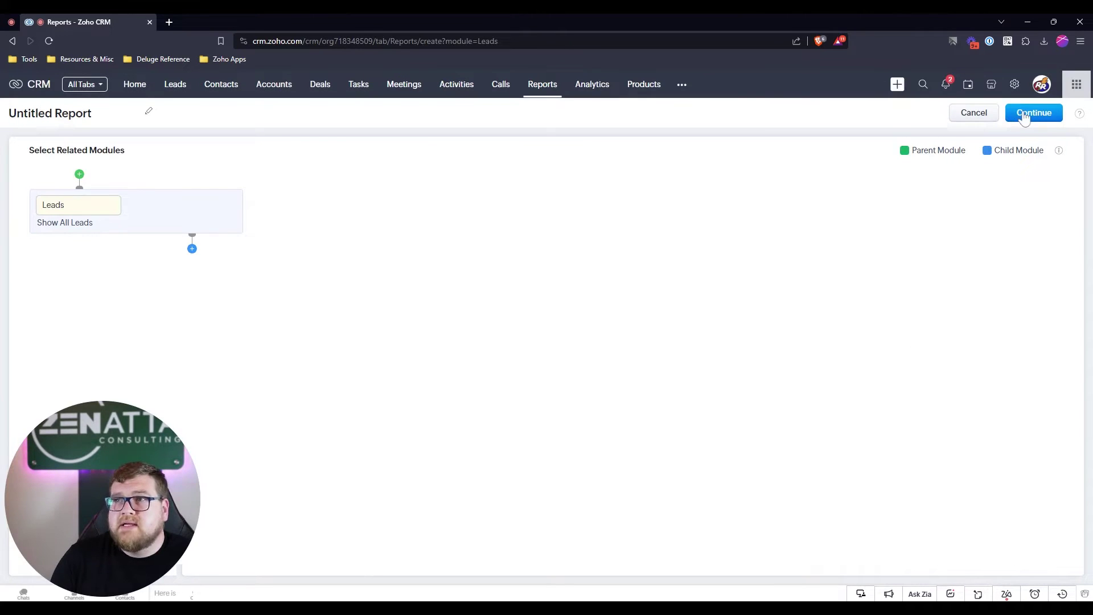
click(1024, 116)
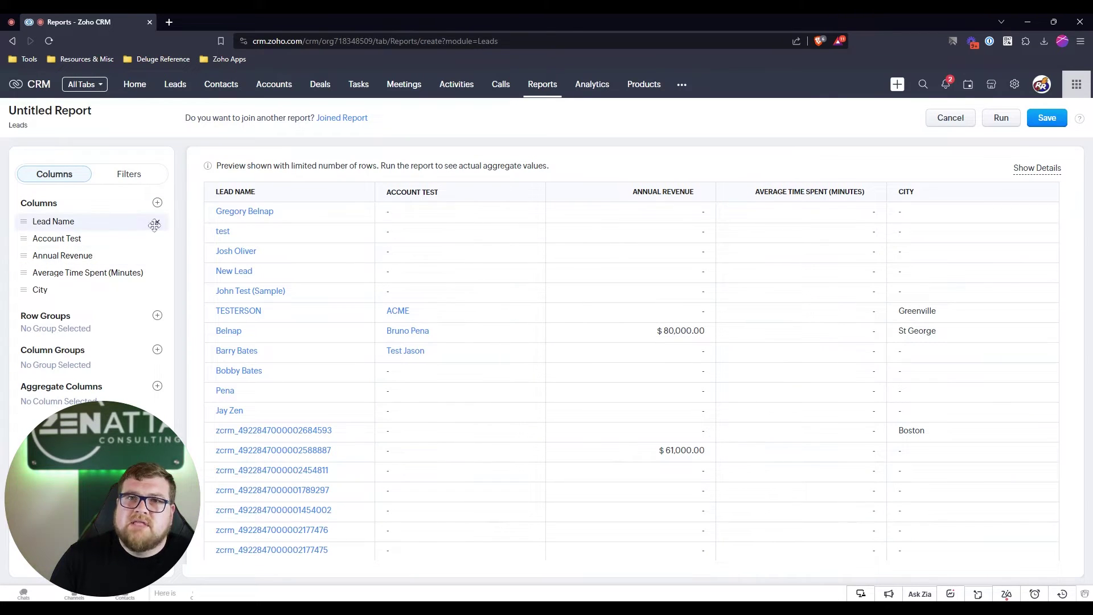
Step: Add Converted Date Time, Converted Deal, Country, Created By, Currency and Days Visited report columns
click(158, 204)
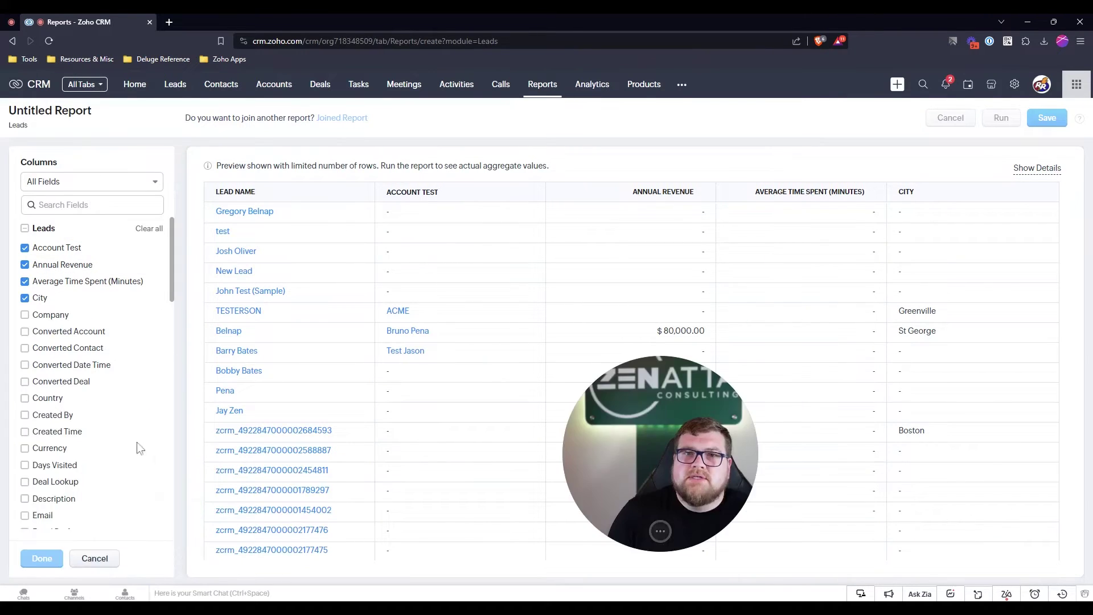
click(32, 365)
click(27, 381)
click(26, 398)
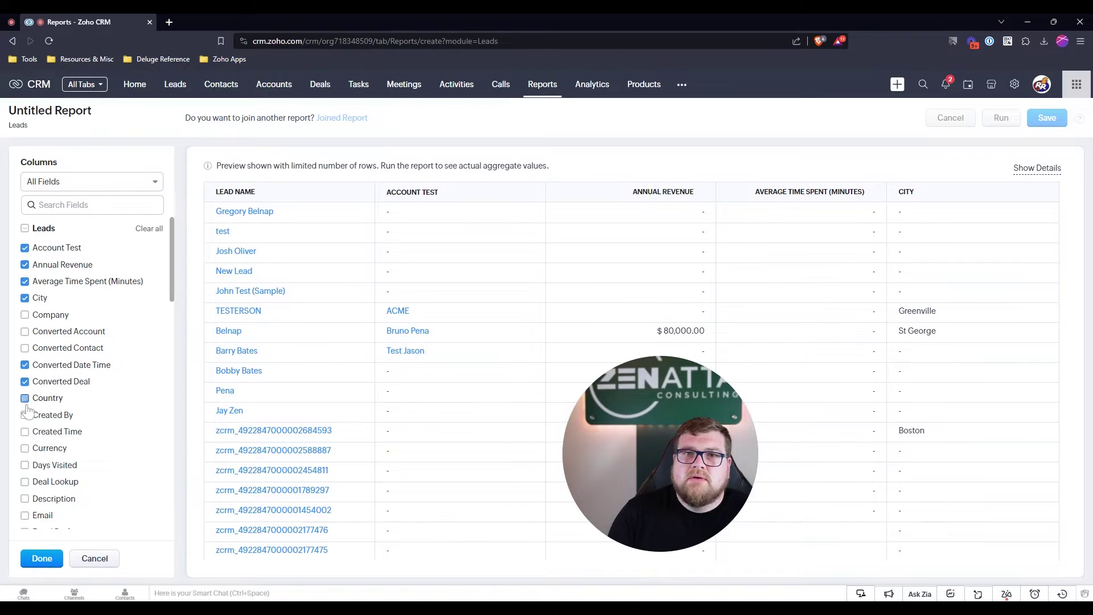
click(25, 415)
click(25, 448)
click(25, 465)
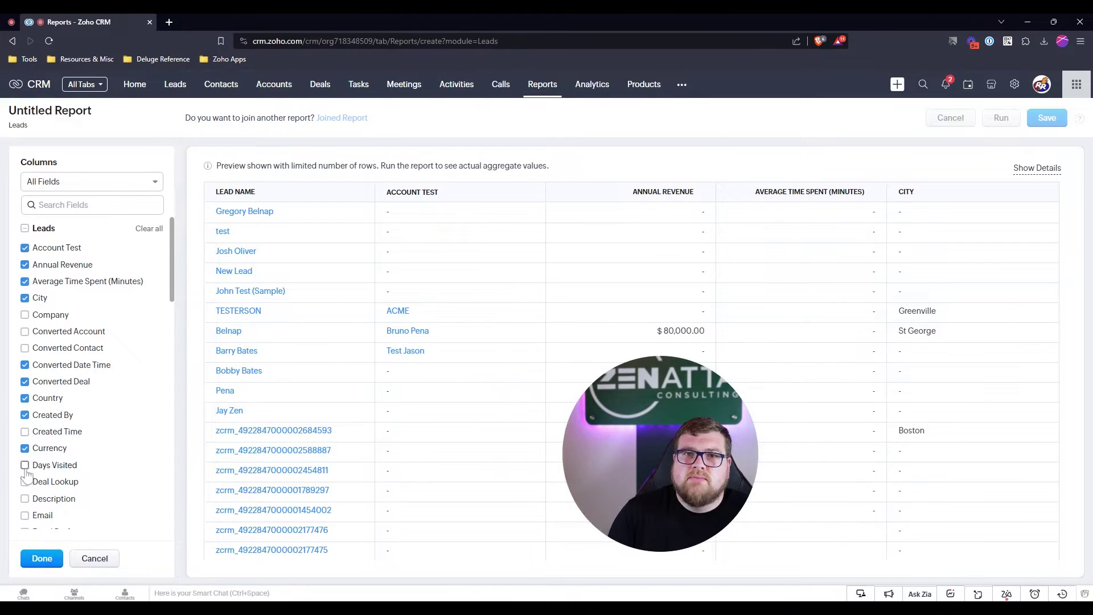
scroll(28, 485, down, 6)
Step: Add Industry, First Visit, Formula 1, Google Address, Lead Source/Status, Last Activity, Last Name, Fax, First Name columns
click(25, 340)
click(25, 324)
click(25, 307)
click(25, 290)
click(25, 474)
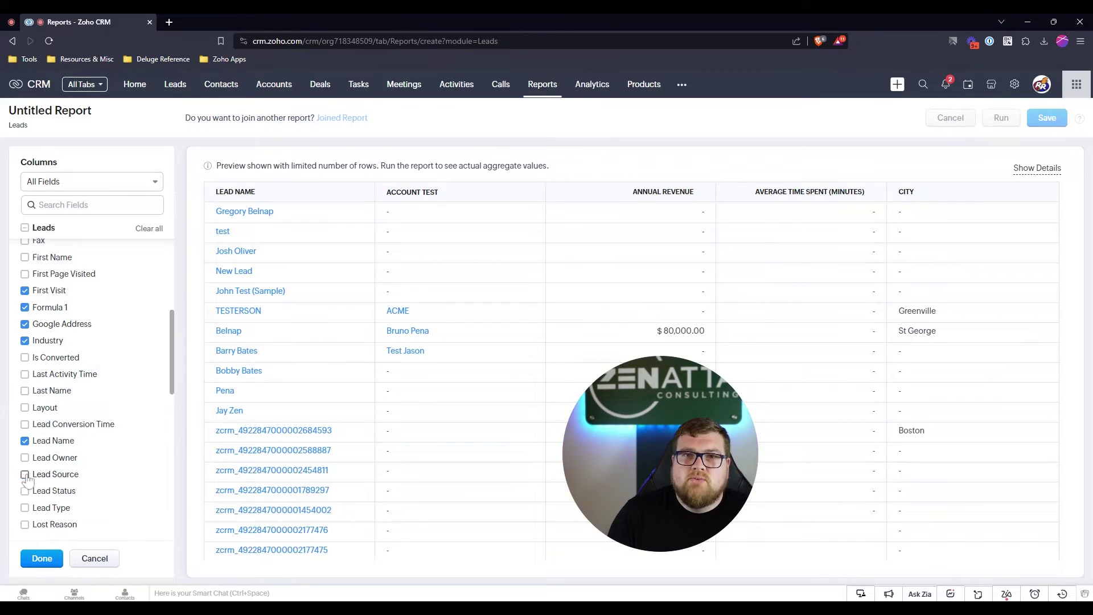
click(25, 490)
click(25, 374)
click(25, 390)
click(25, 241)
click(25, 257)
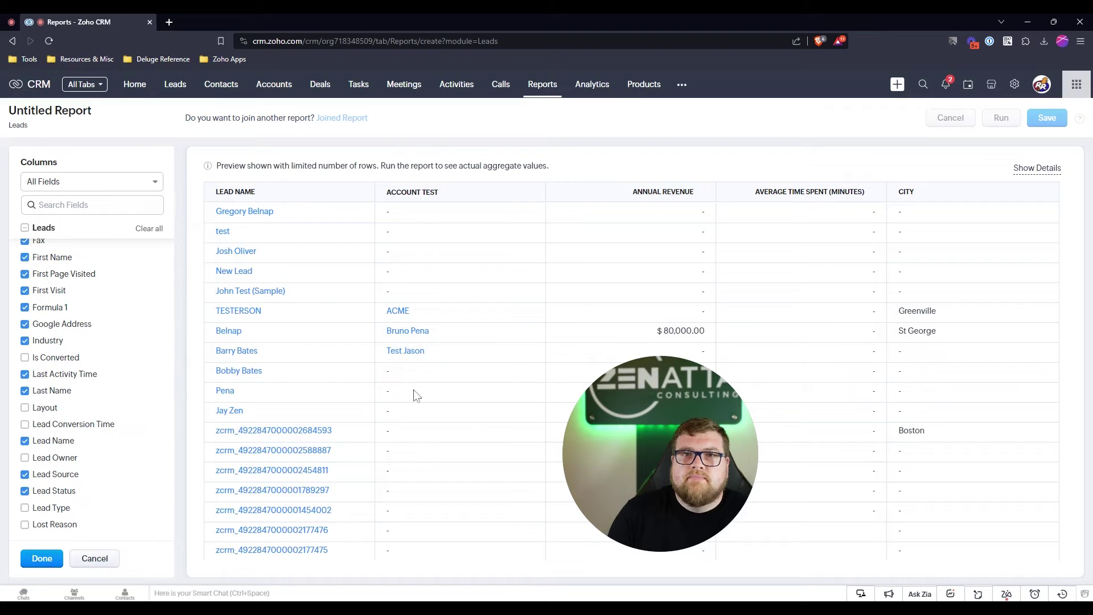
click(43, 558)
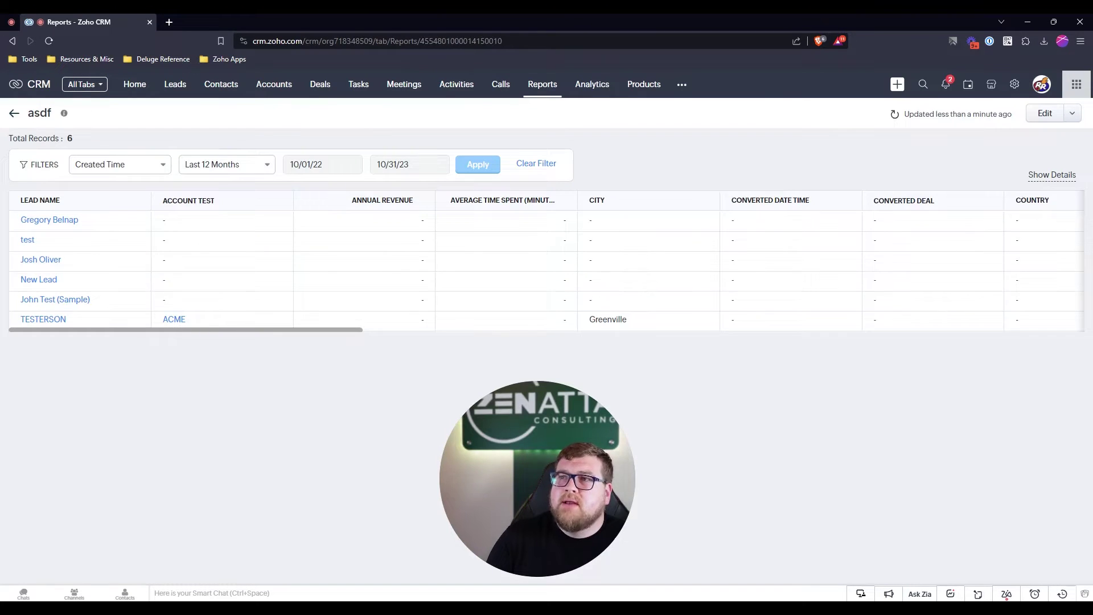
Step: Export report asdf with all rows as a Detailed Report CSV file
click(1073, 113)
click(1035, 153)
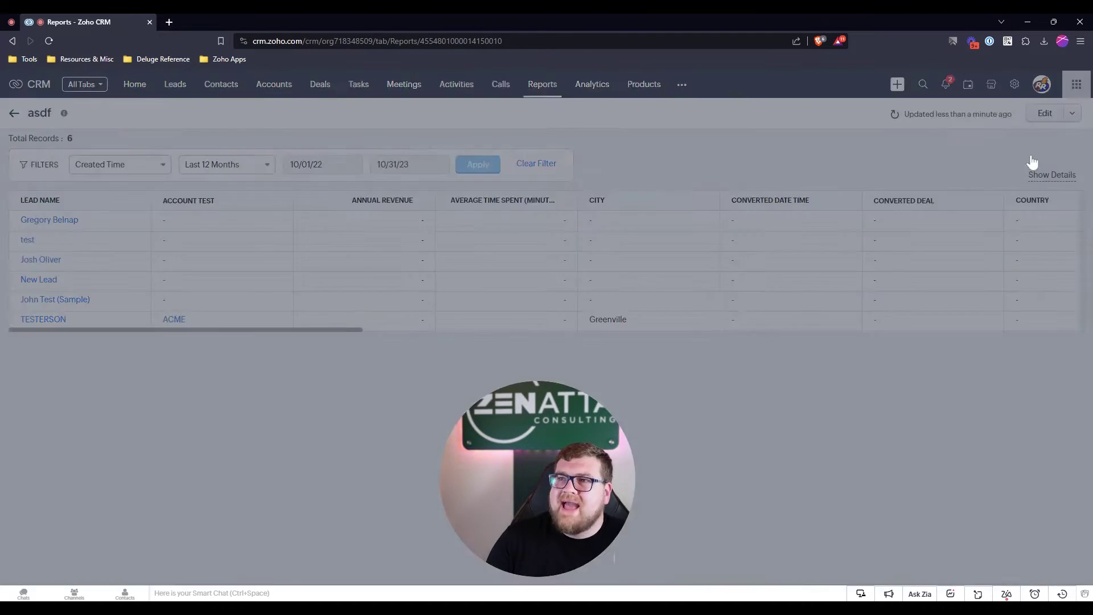
click(386, 203)
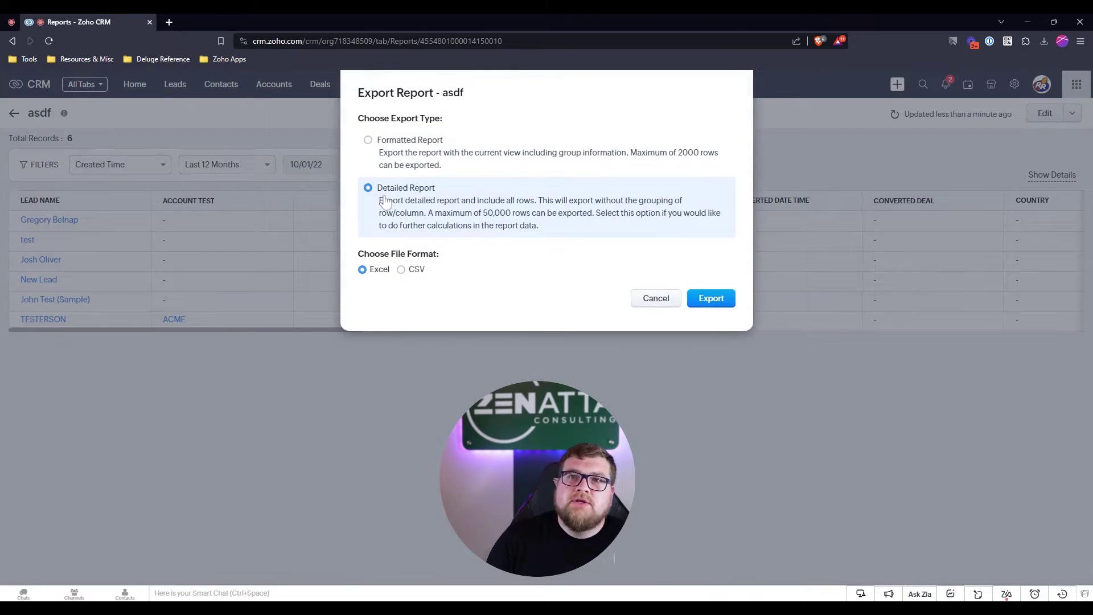
click(402, 270)
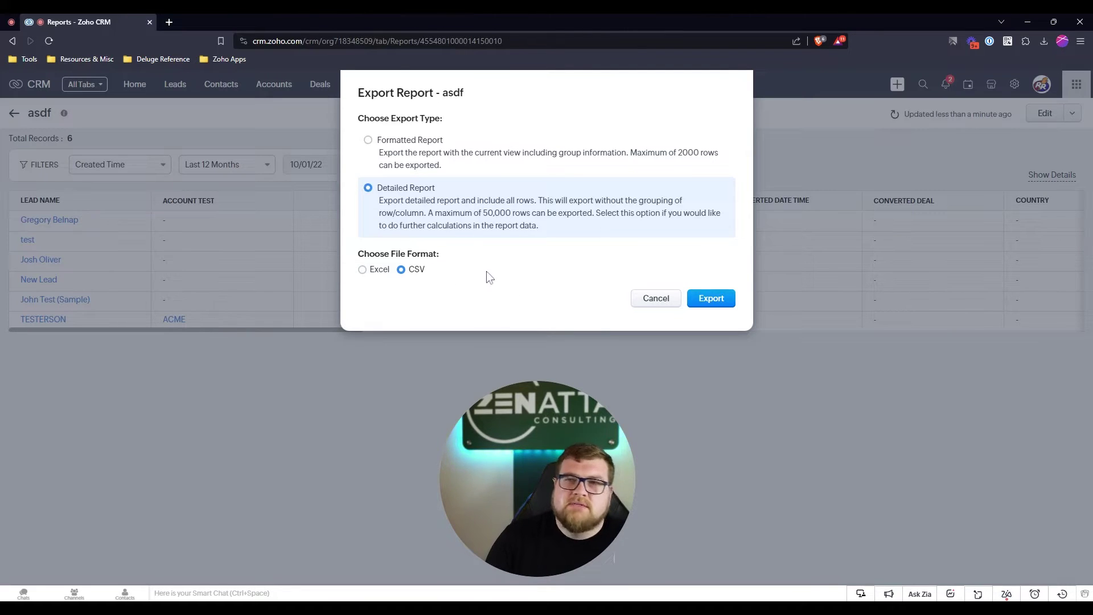
click(704, 302)
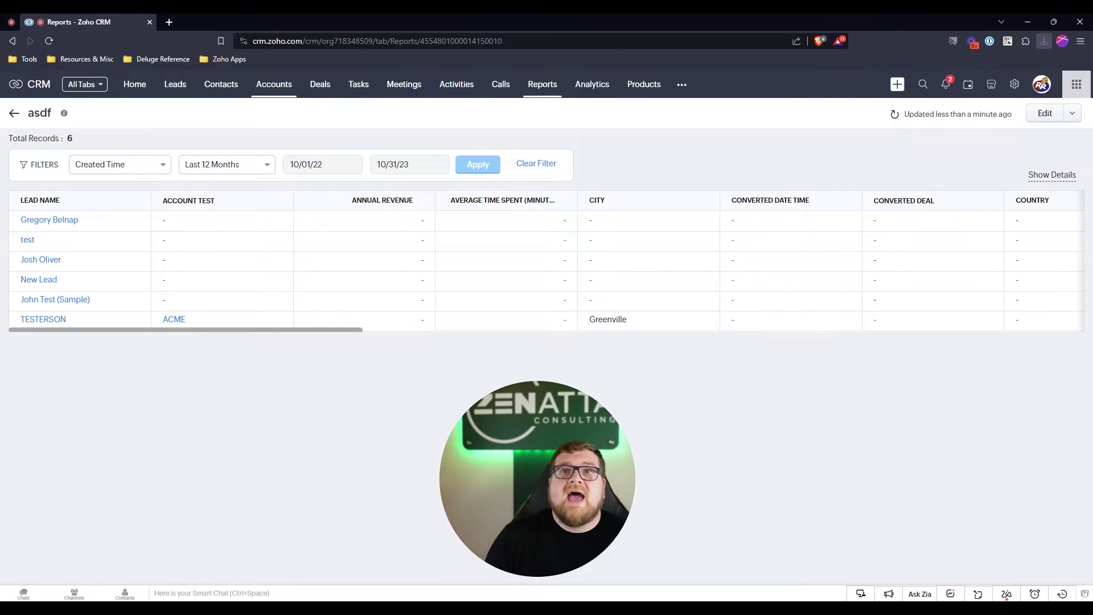
Step: Start an import of accounts from a file in the Accounts module
click(274, 85)
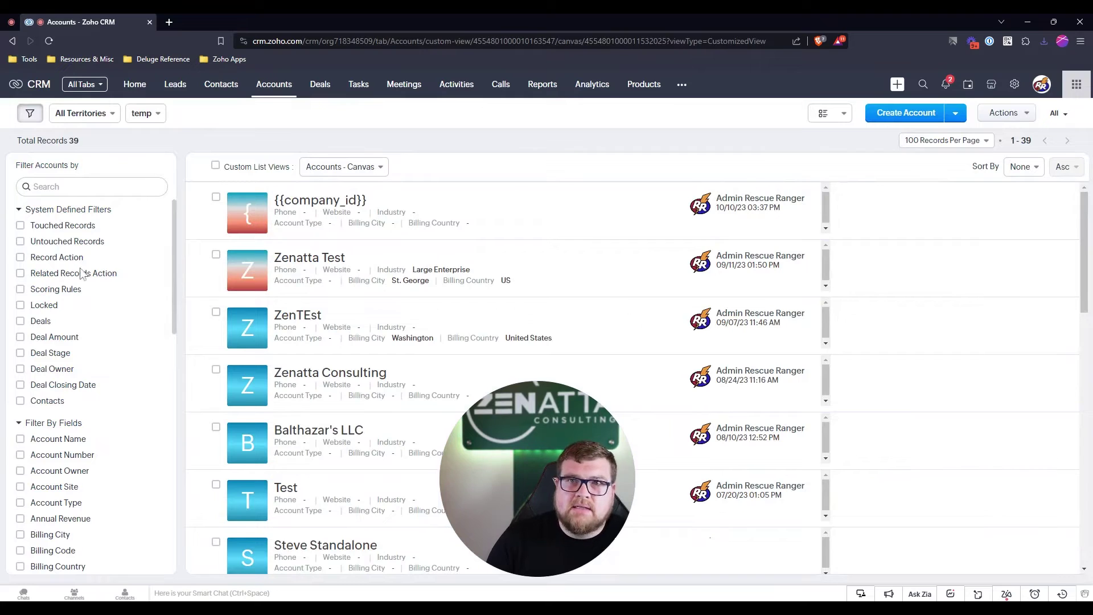
click(961, 116)
click(914, 137)
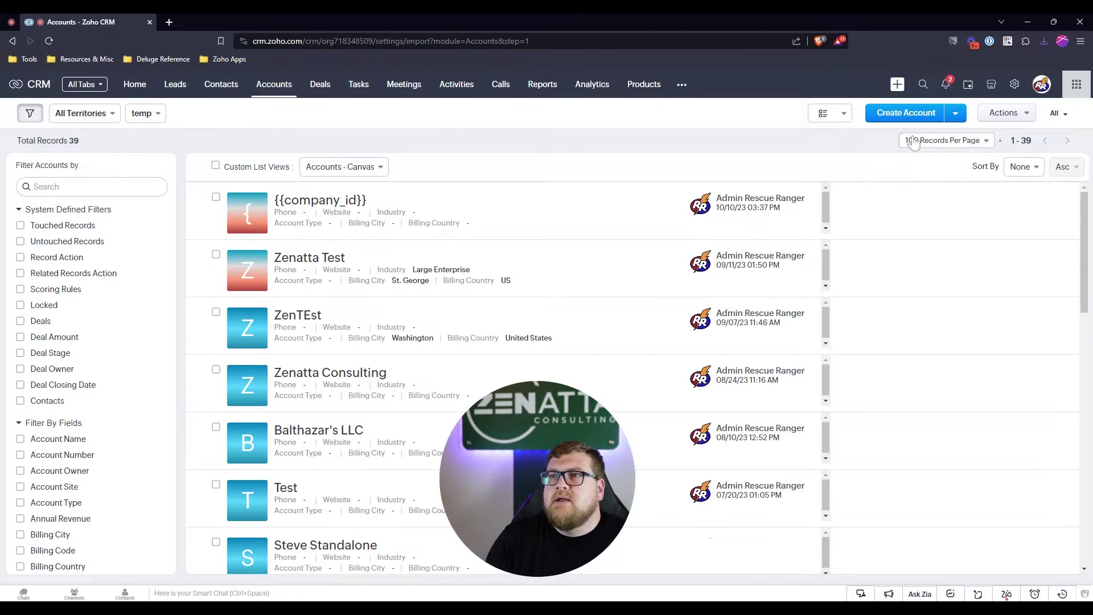
Step: Upload the exported asdf.csv and proceed to the field-mapping page
click(415, 264)
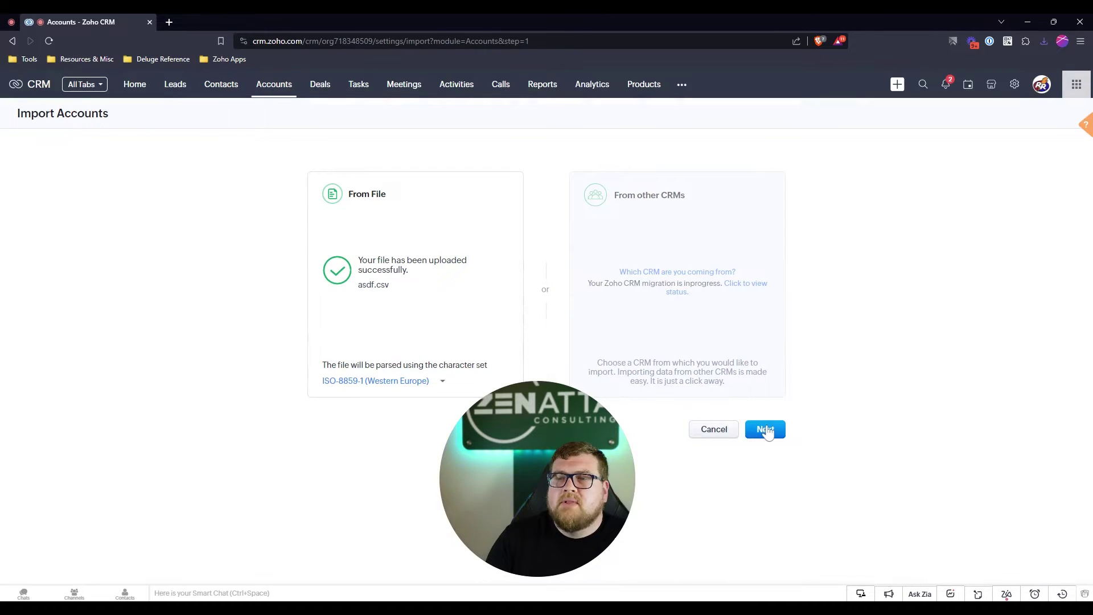
click(765, 430)
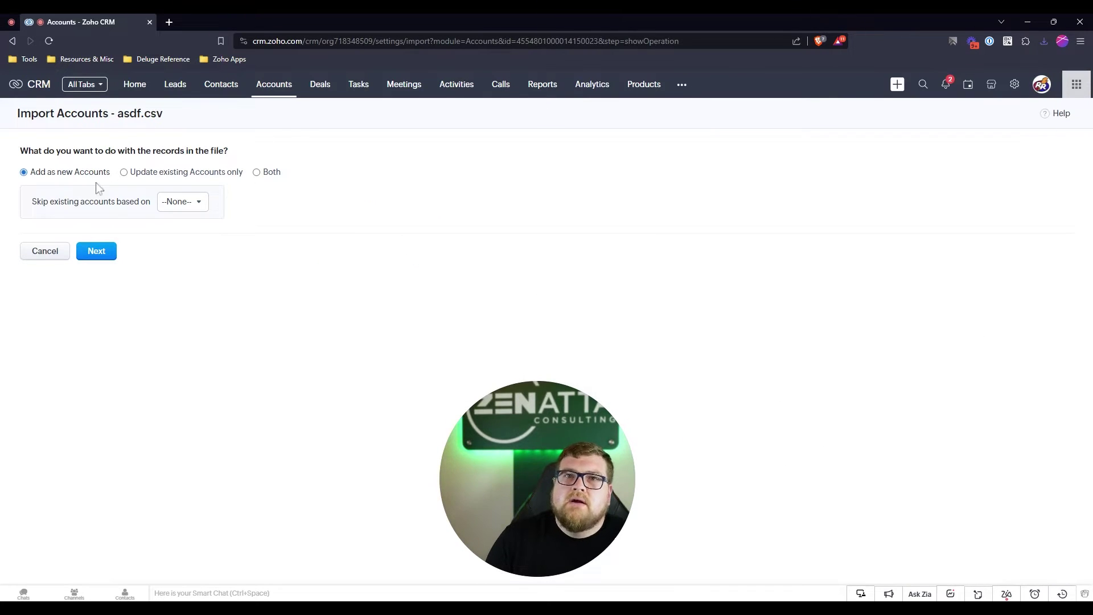
click(96, 251)
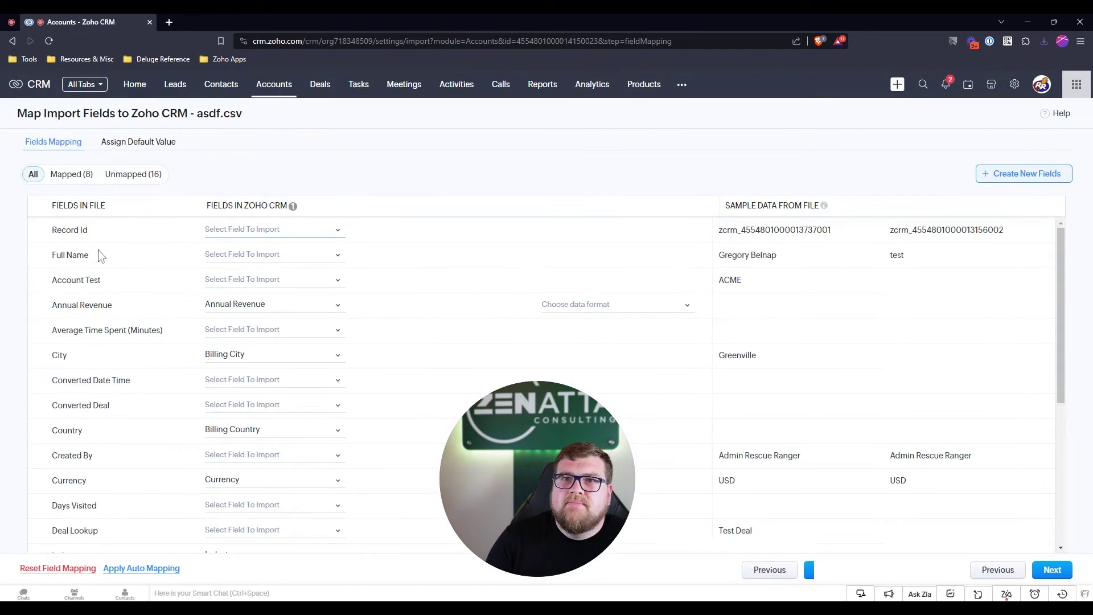
scroll(96, 273, down, 3)
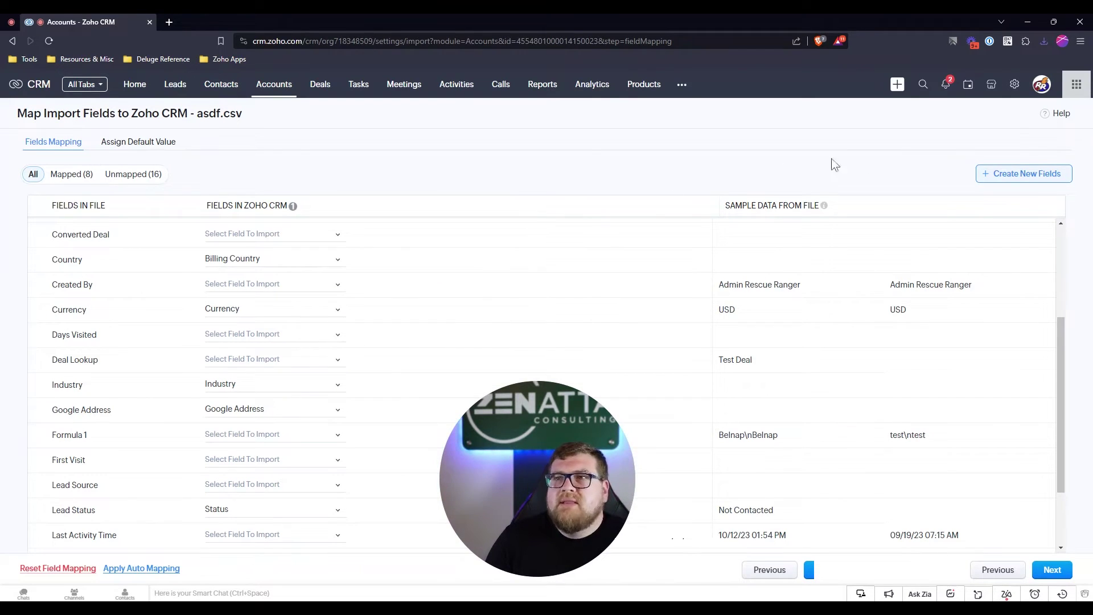
Step: Open Create New Fields for the unmapped columns and unselect all of them
click(1033, 175)
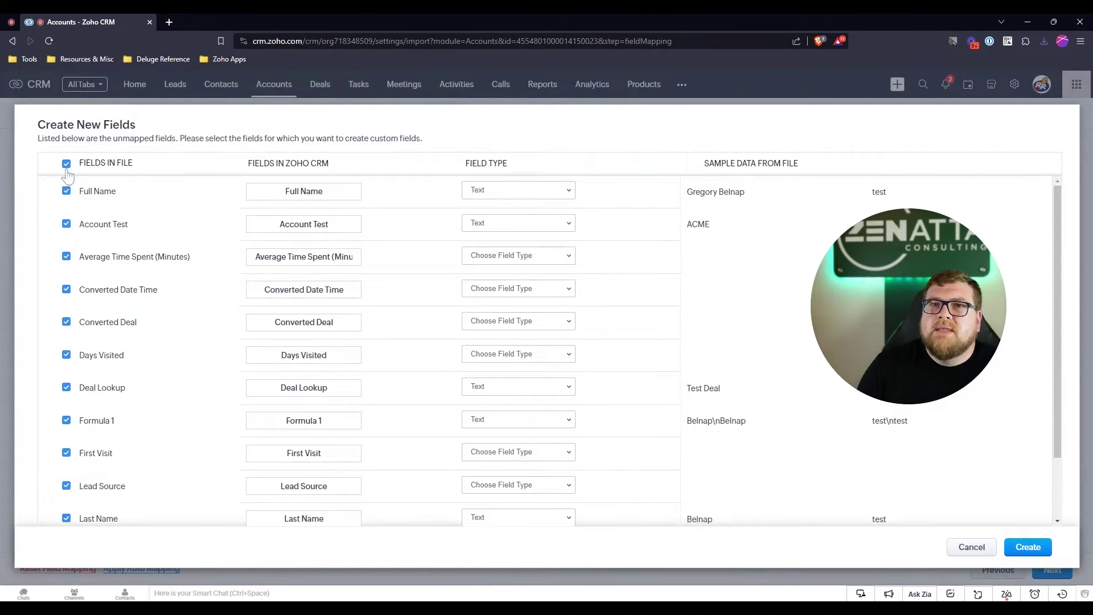
scroll(176, 512, down, 2)
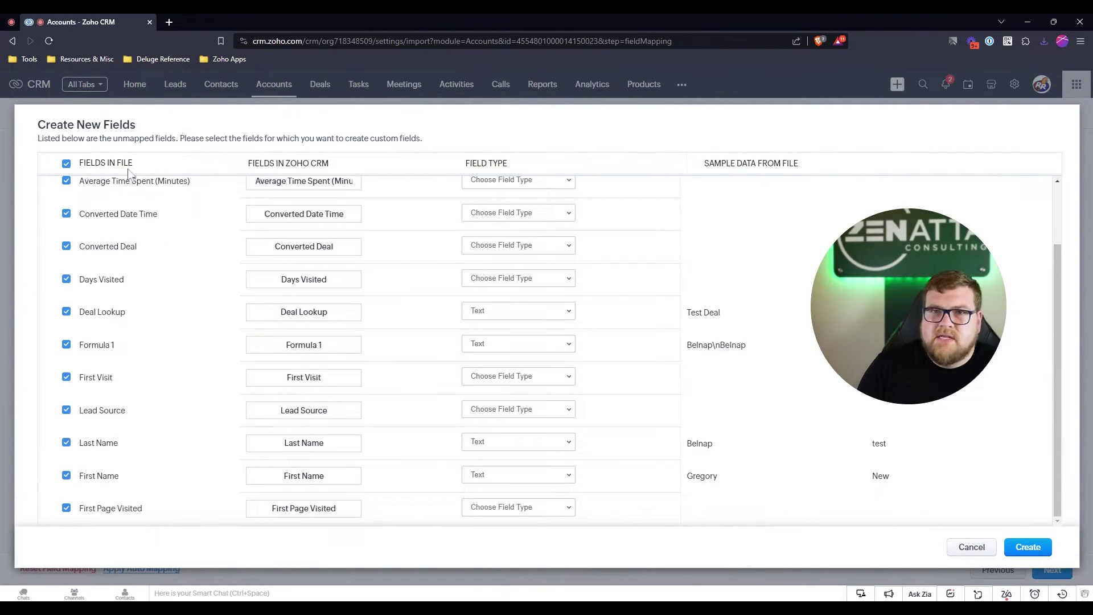
scroll(161, 302, up, 2)
click(66, 163)
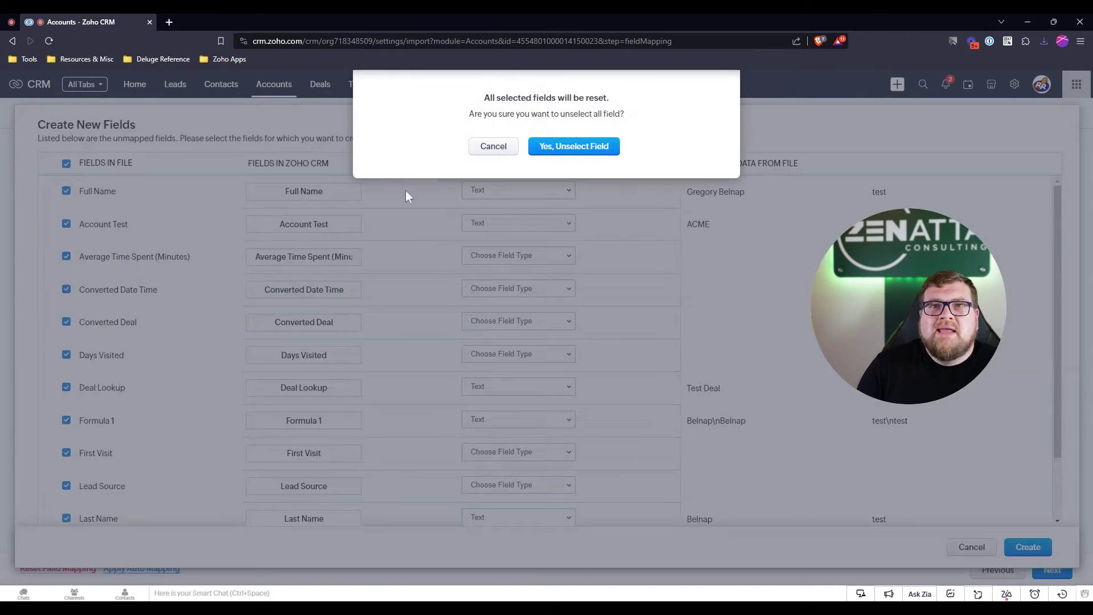
click(562, 149)
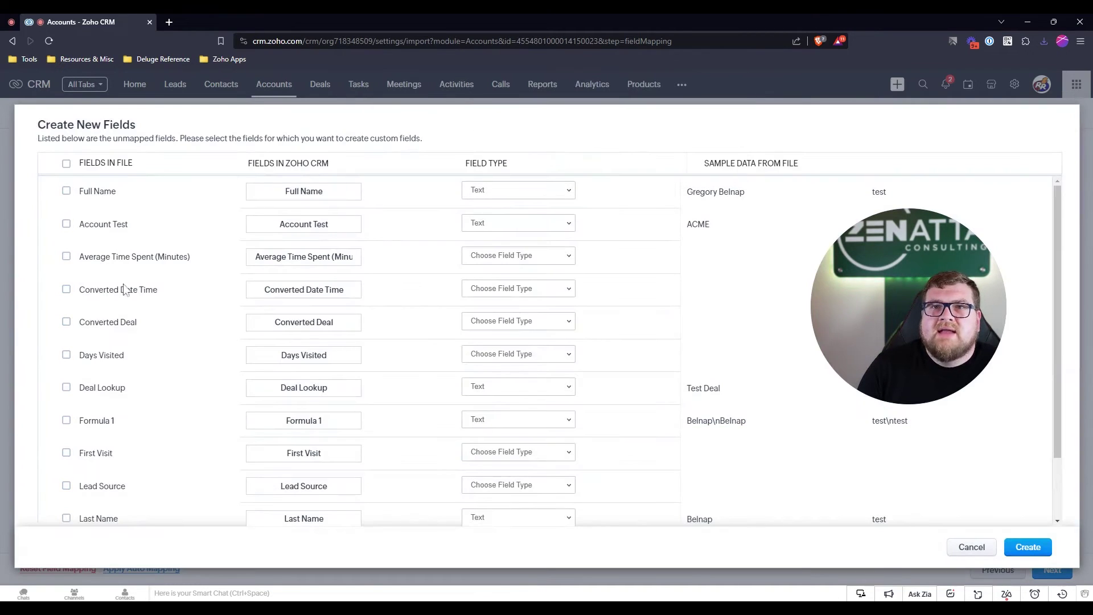
Step: Tick Average Time Spent (Minutes), Days Visited, First Visit, Formula 1 and First Page Visited
click(67, 257)
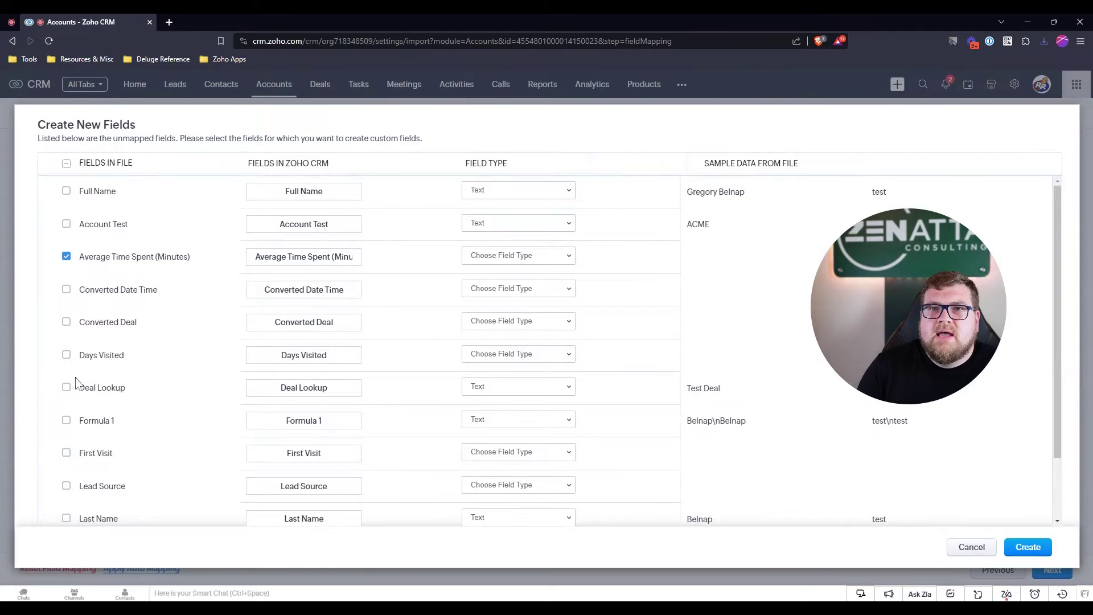
click(67, 356)
scroll(71, 370, down, 3)
click(67, 378)
click(66, 345)
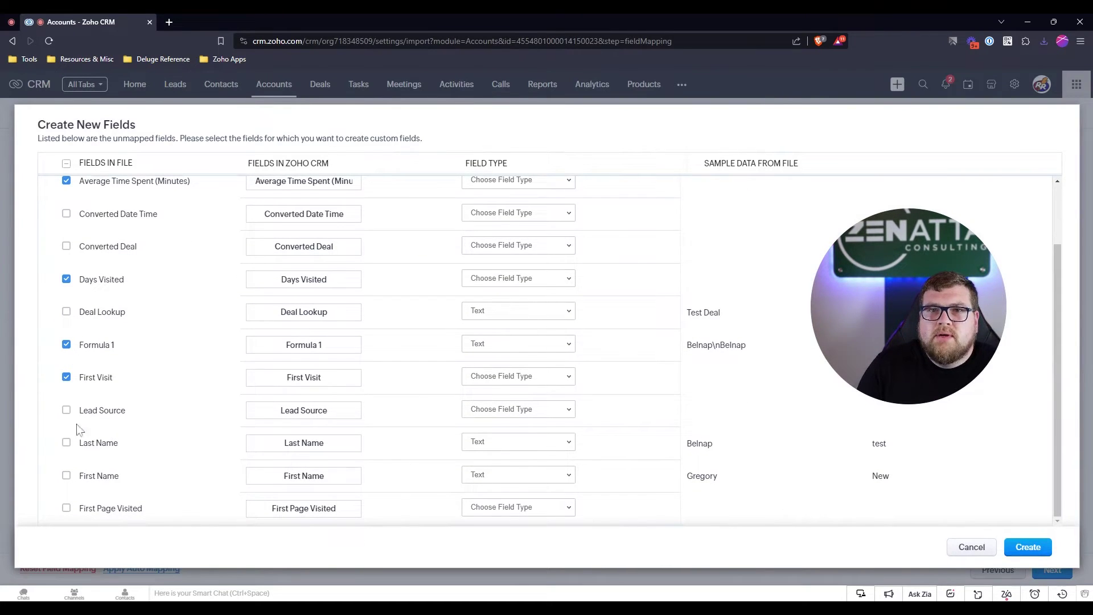
click(67, 508)
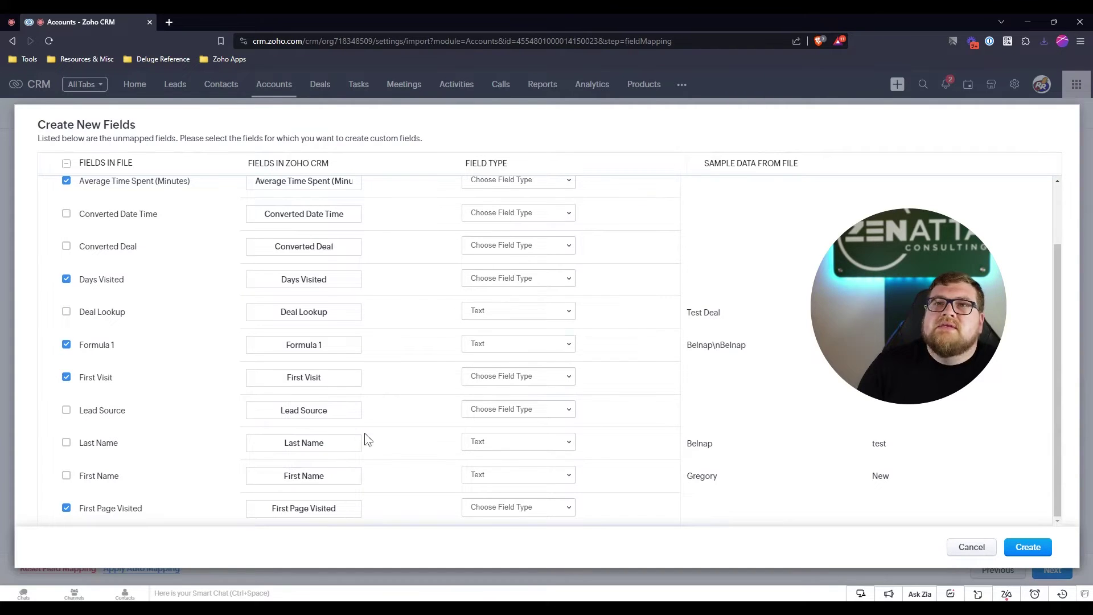
scroll(299, 379, up, 1)
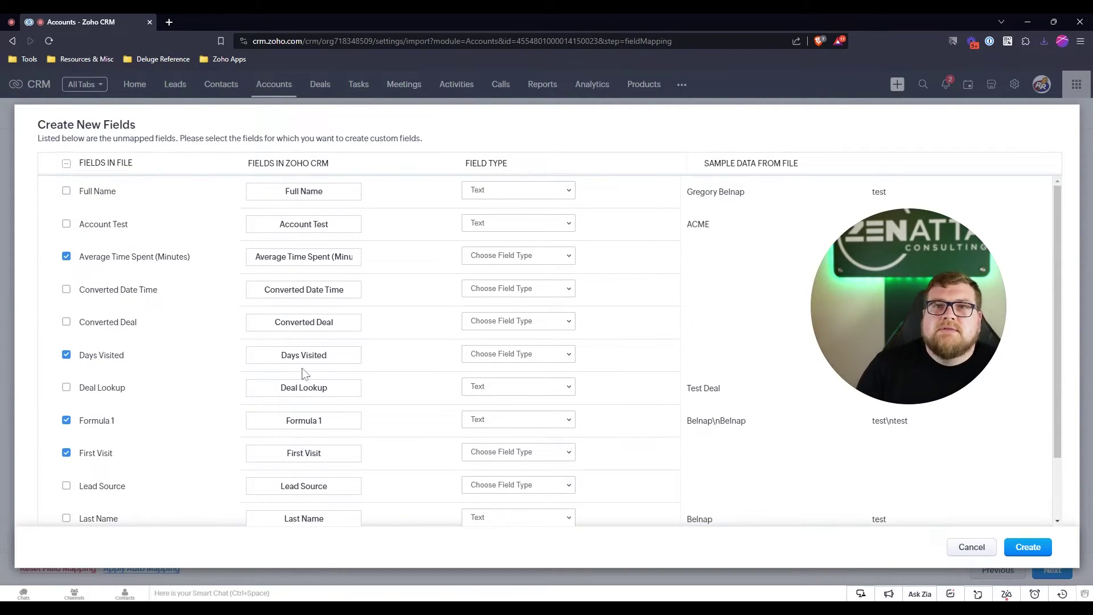
Step: Rename Average Time Spent to ATS and Formula 1 to Race
triple_click(283, 259)
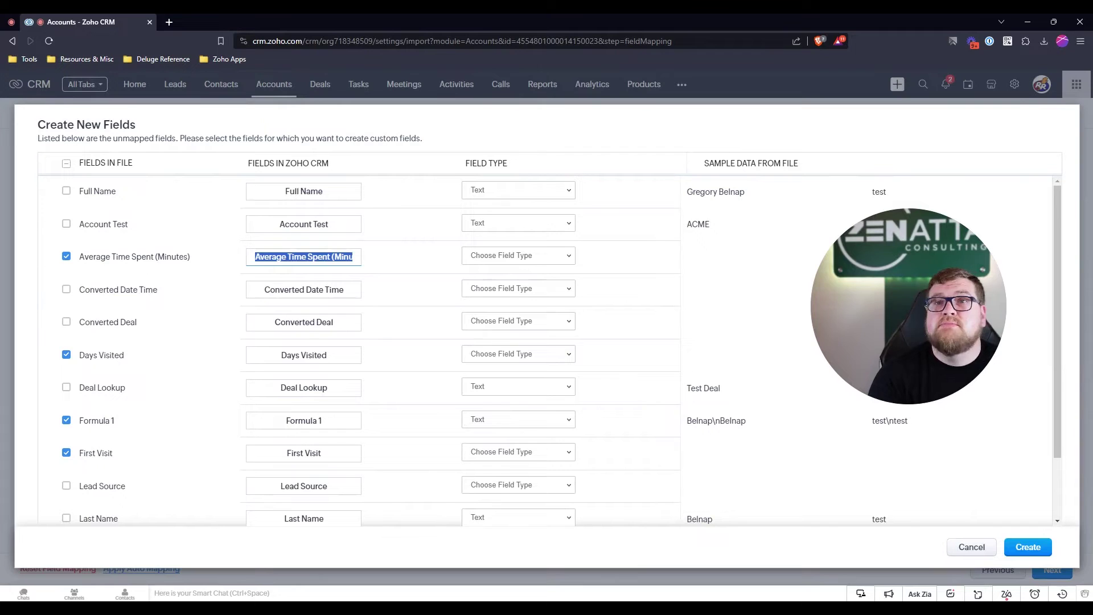
text(ATS)
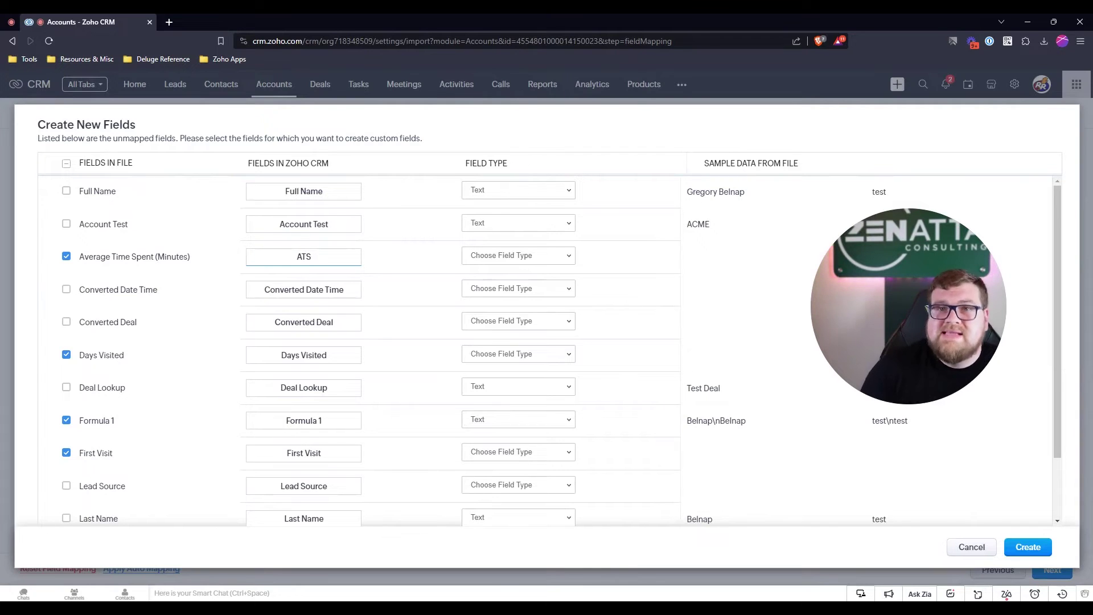
triple_click(313, 420)
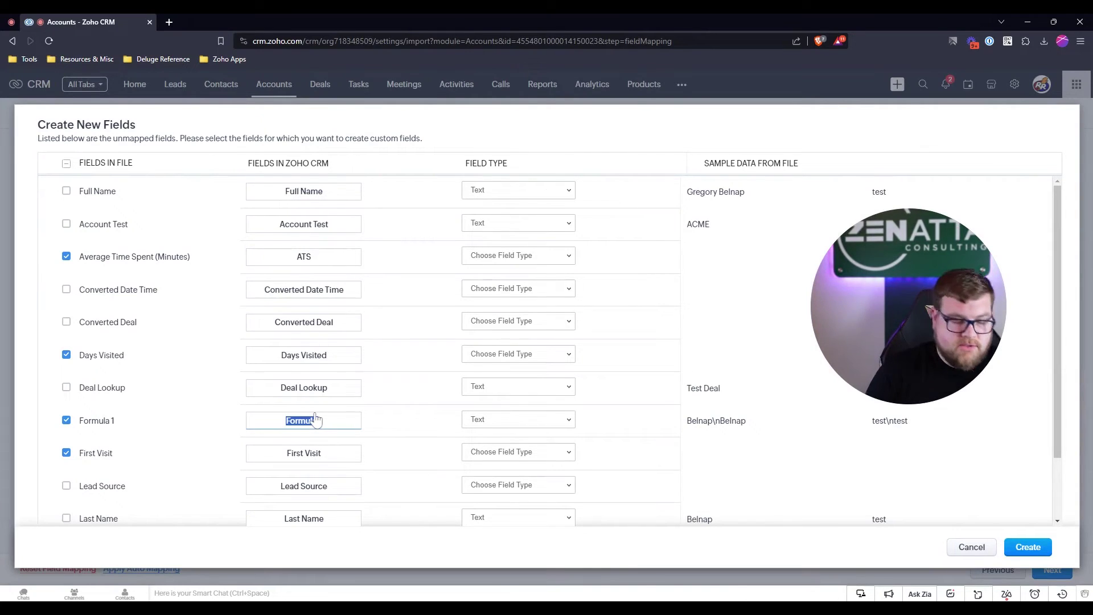
text(Ra)
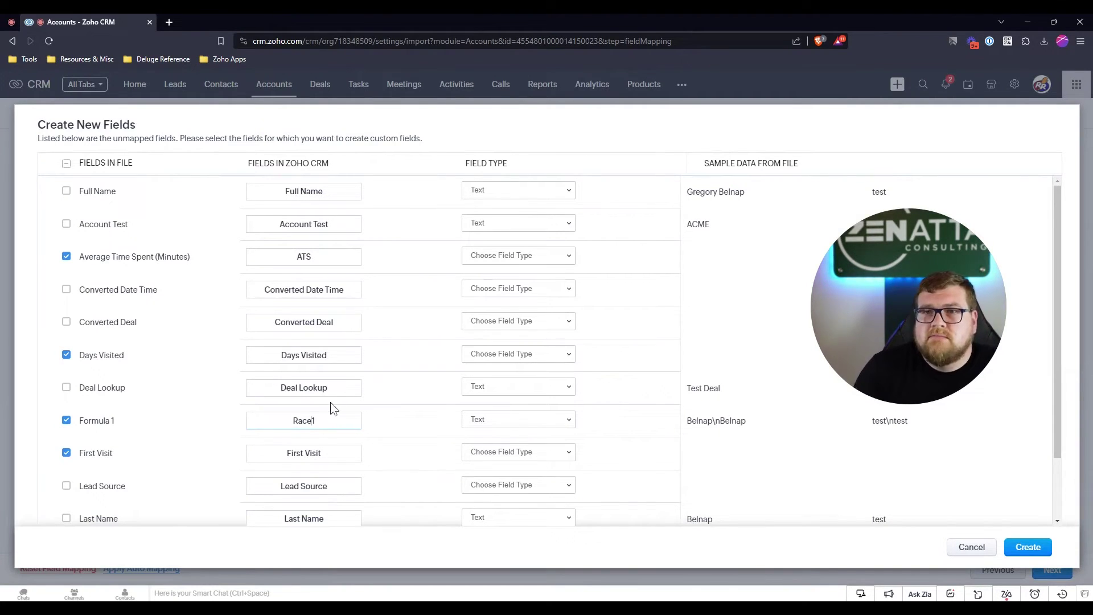
text(ce1)
key(BackSpace)
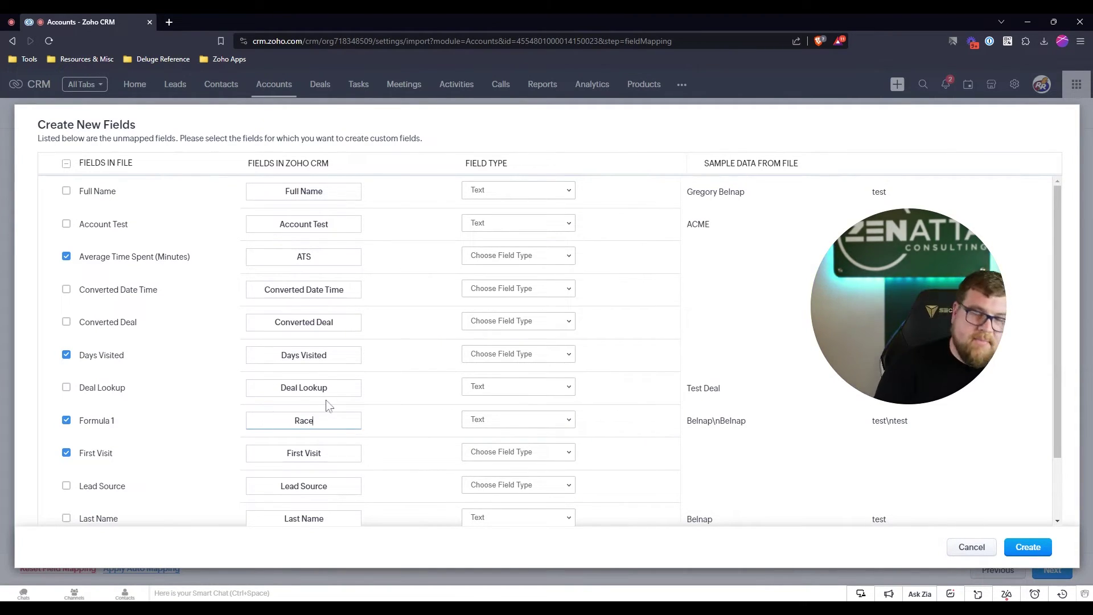
Step: Set Race to Text, First Visit to Date and First Page Visited to Text
click(489, 426)
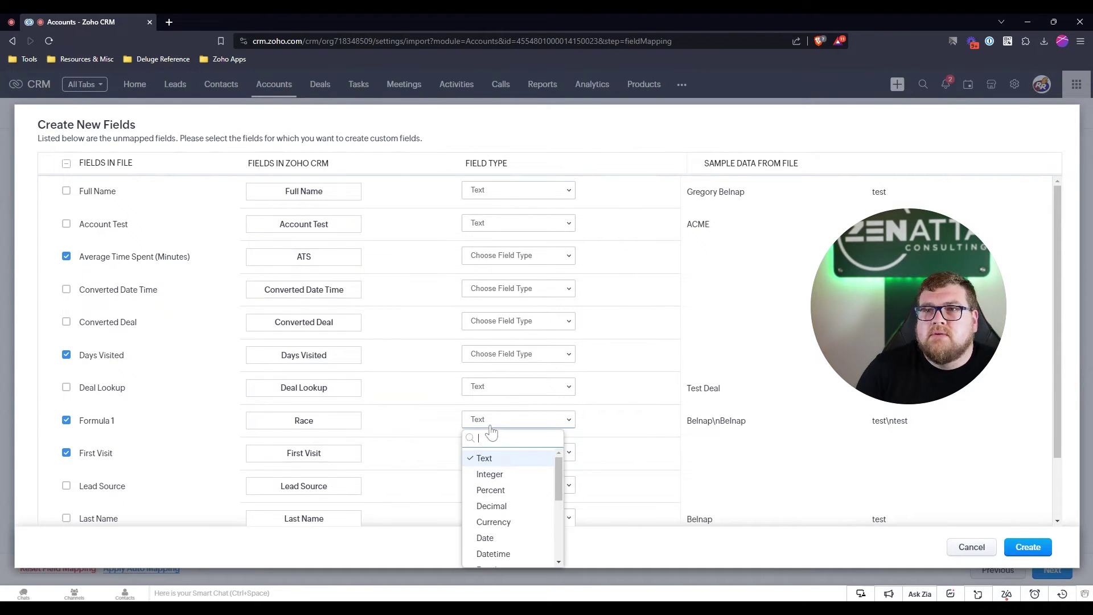
click(501, 458)
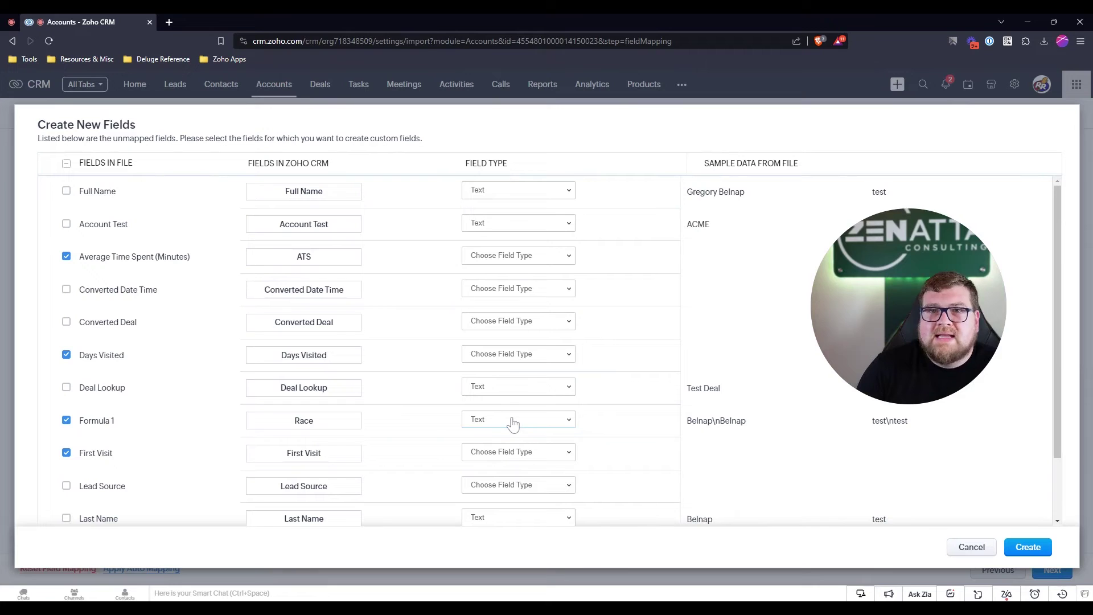
click(497, 458)
scroll(516, 519, down, 2)
click(501, 513)
scroll(394, 344, down, 2)
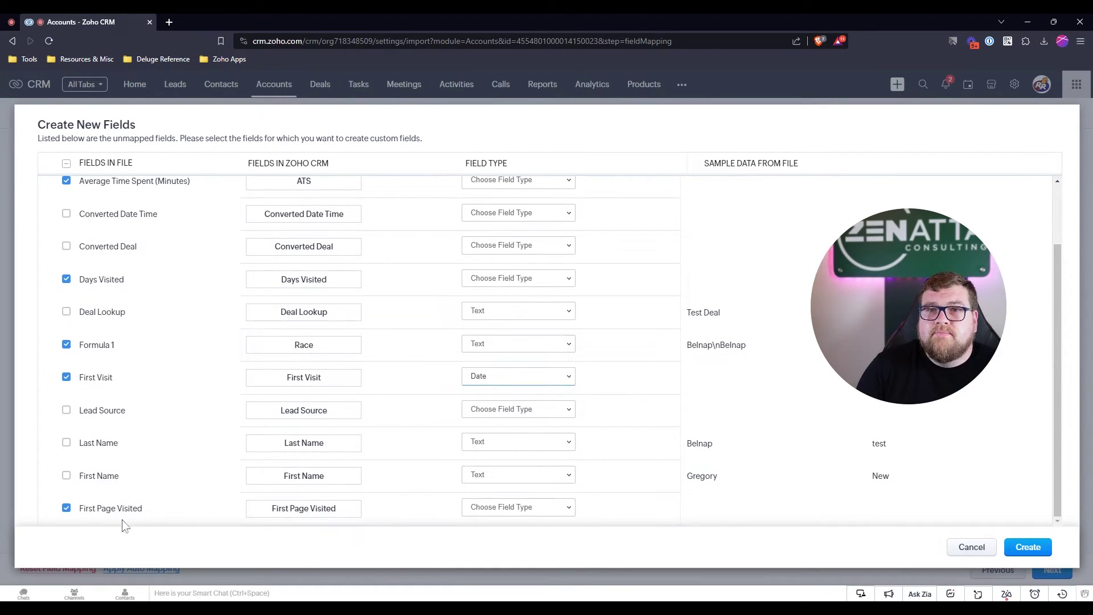
click(500, 513)
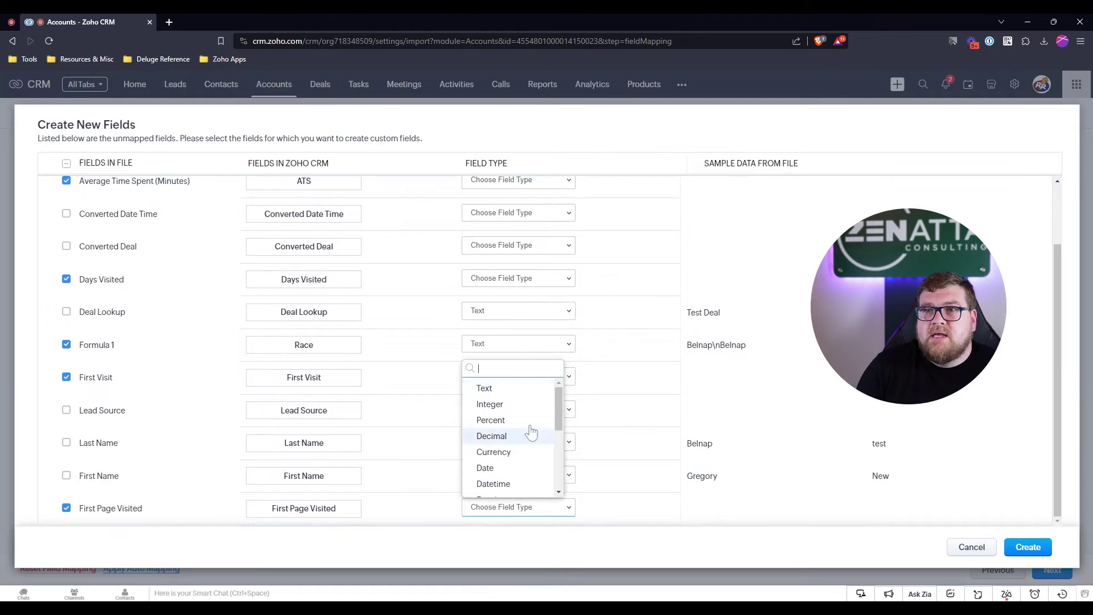
click(512, 386)
scroll(361, 402, up, 2)
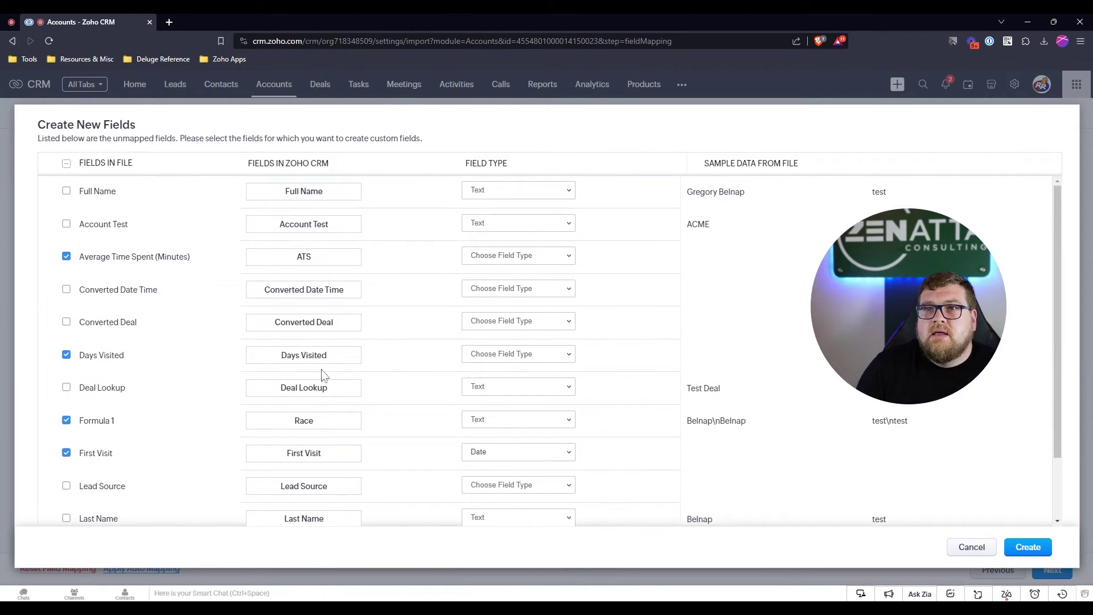
Step: Set Days Visited and ATS to Text and create the new fields
click(481, 357)
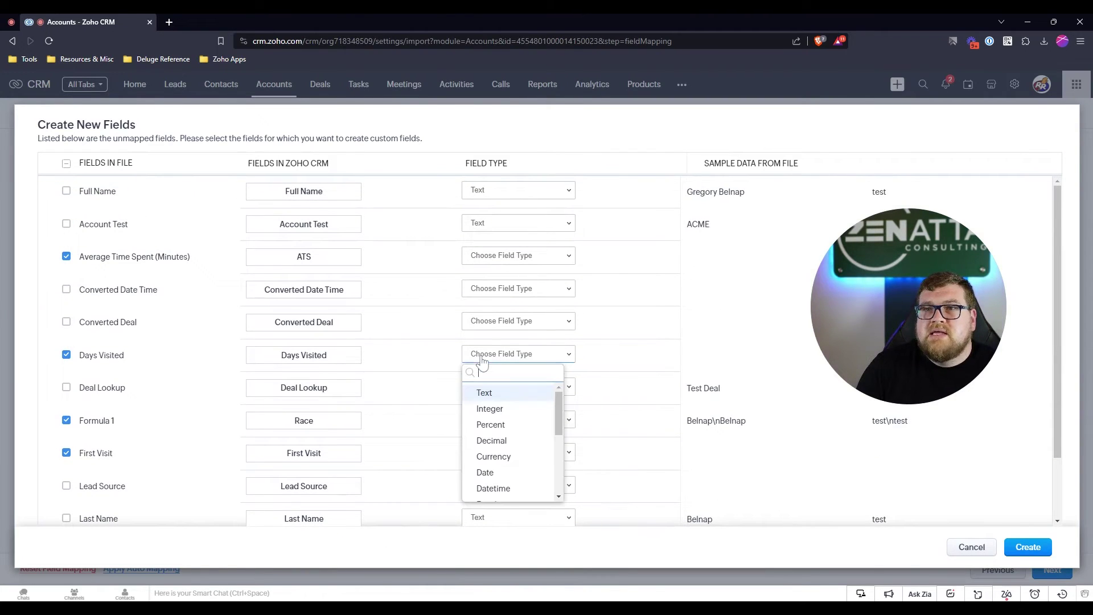
click(512, 393)
click(488, 263)
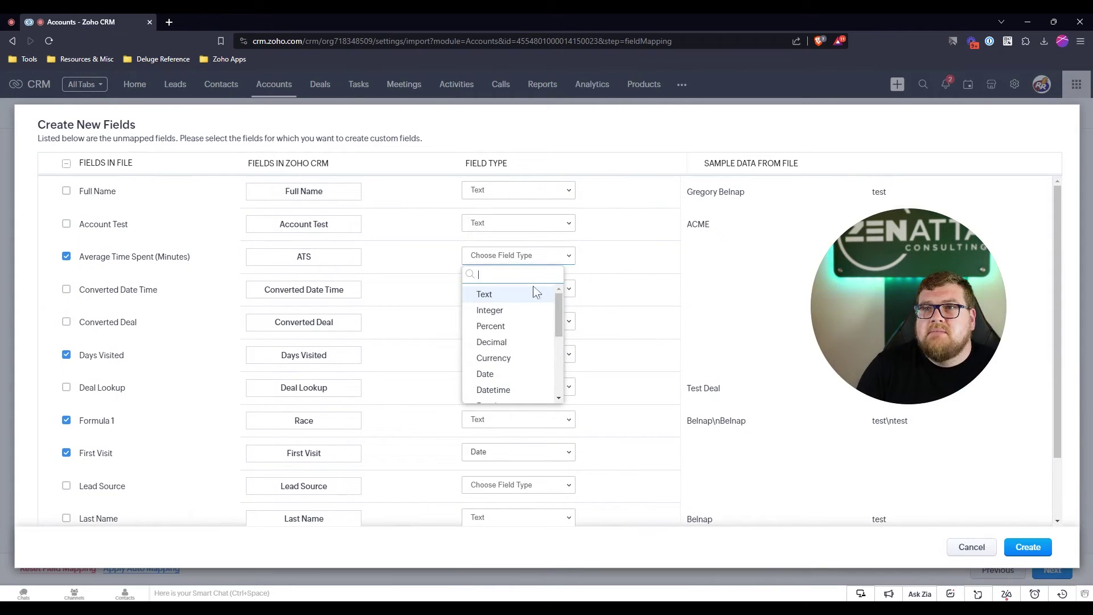
click(531, 292)
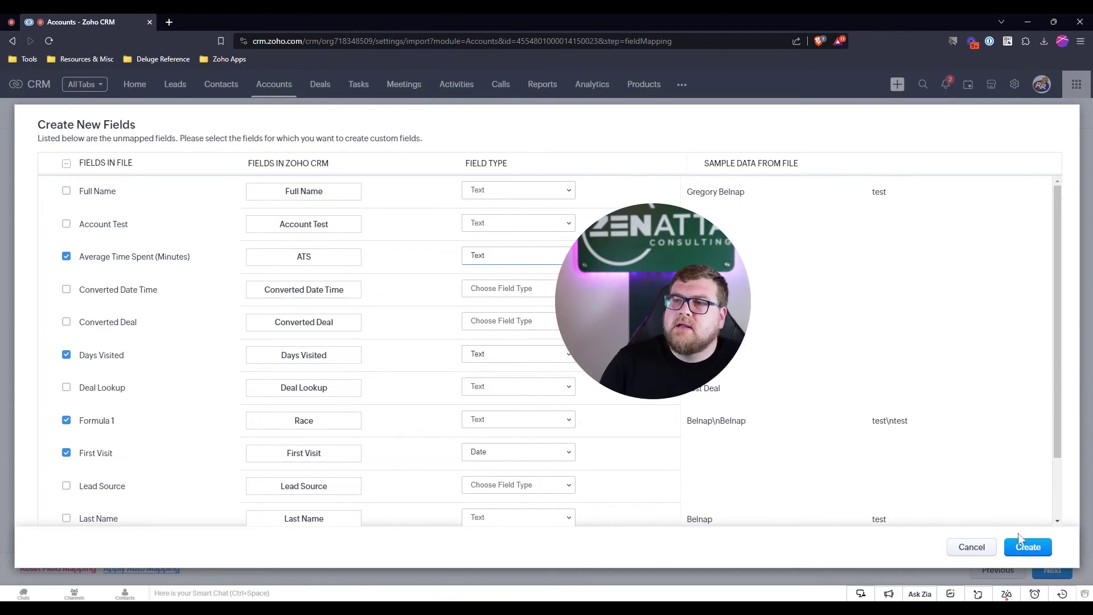
click(1032, 553)
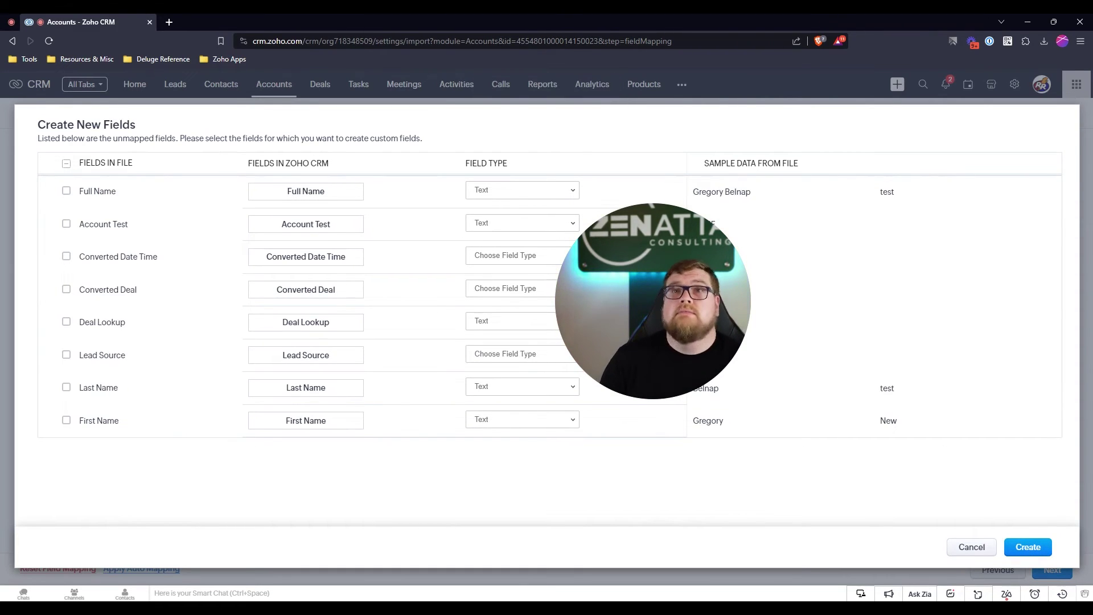
Step: Close the Create New Fields dialog and return to the asdf.csv mapping page
click(969, 548)
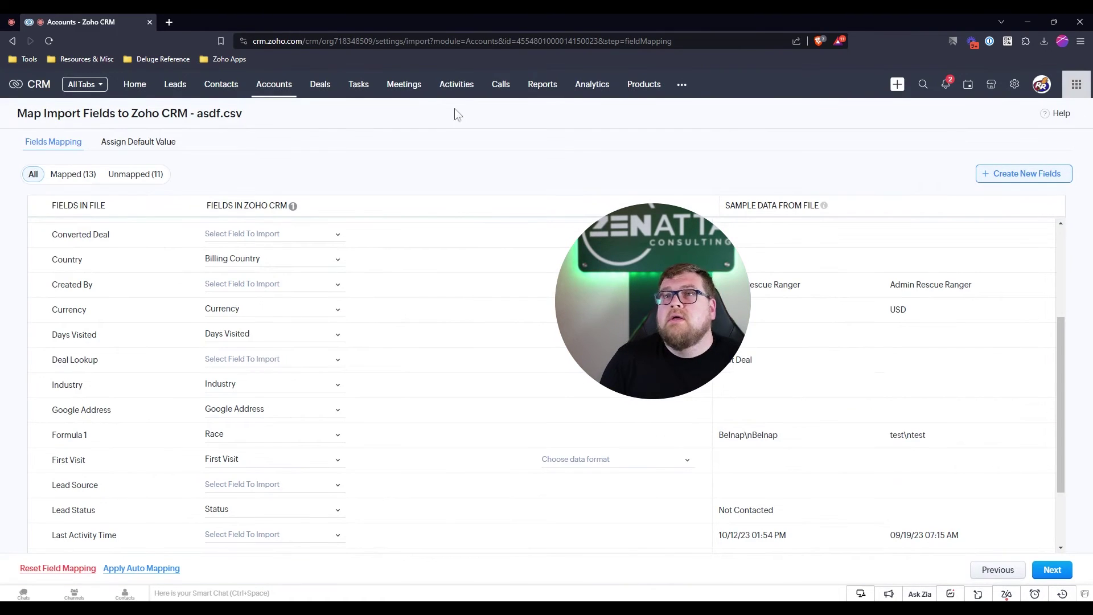
Step: Open an account record from the Accounts list and scroll to its new custom fields
click(276, 85)
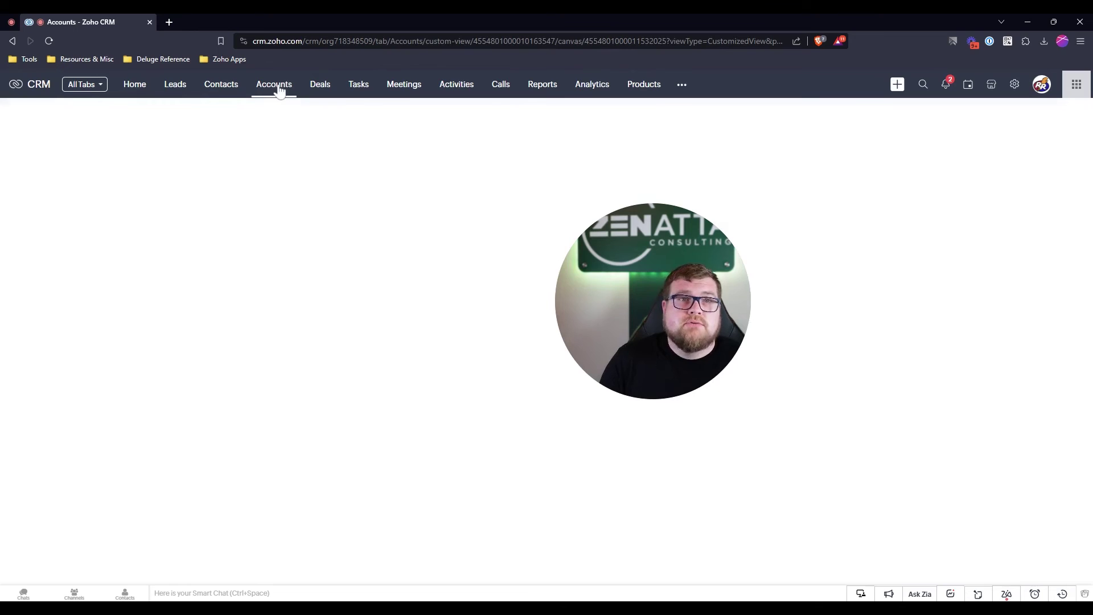
click(375, 322)
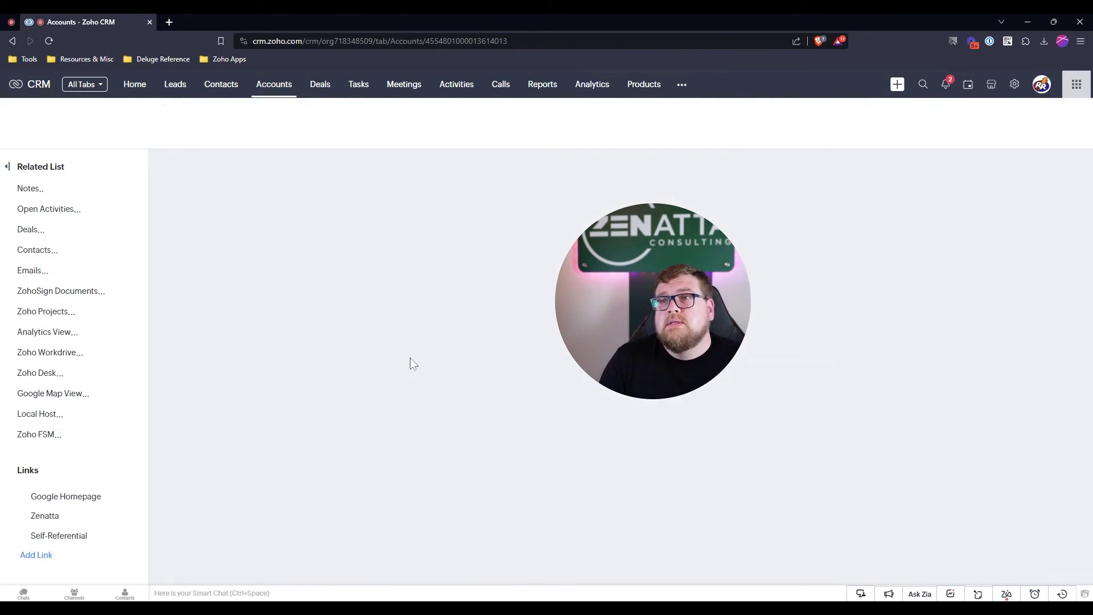
scroll(435, 345, down, 9)
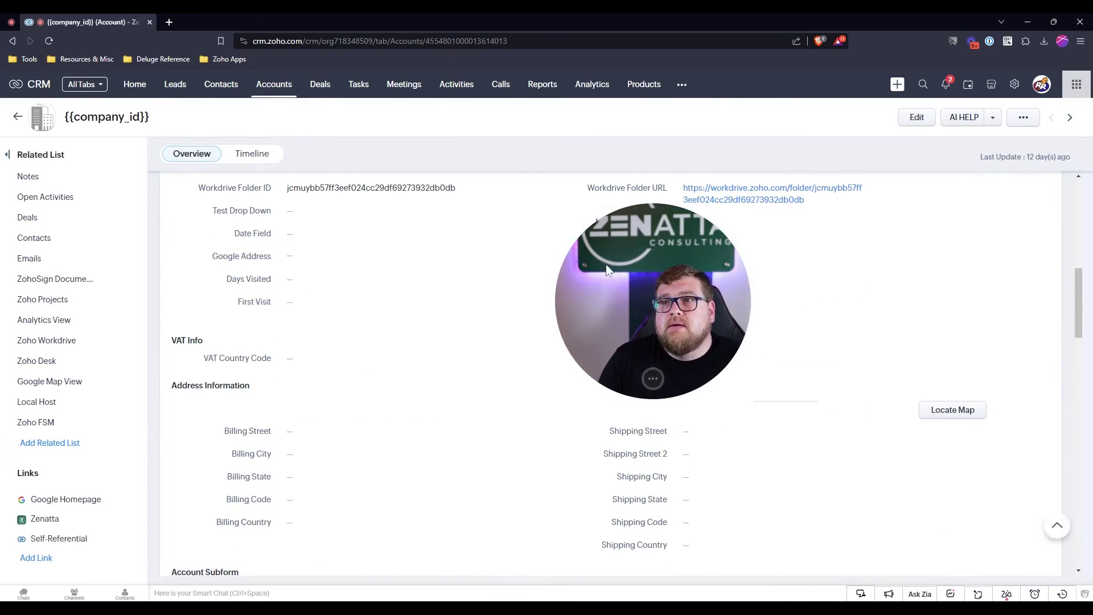